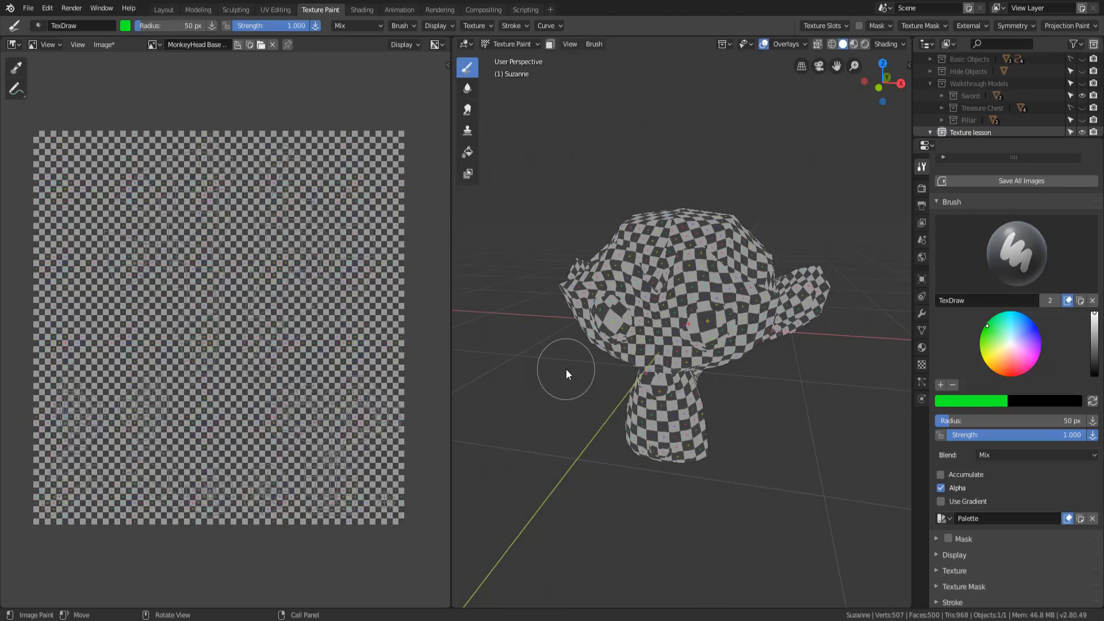
Step: Paint a green stroke across Suzanne's head and an L-shaped green stroke on its side
middle_drag(702, 443, 636, 460)
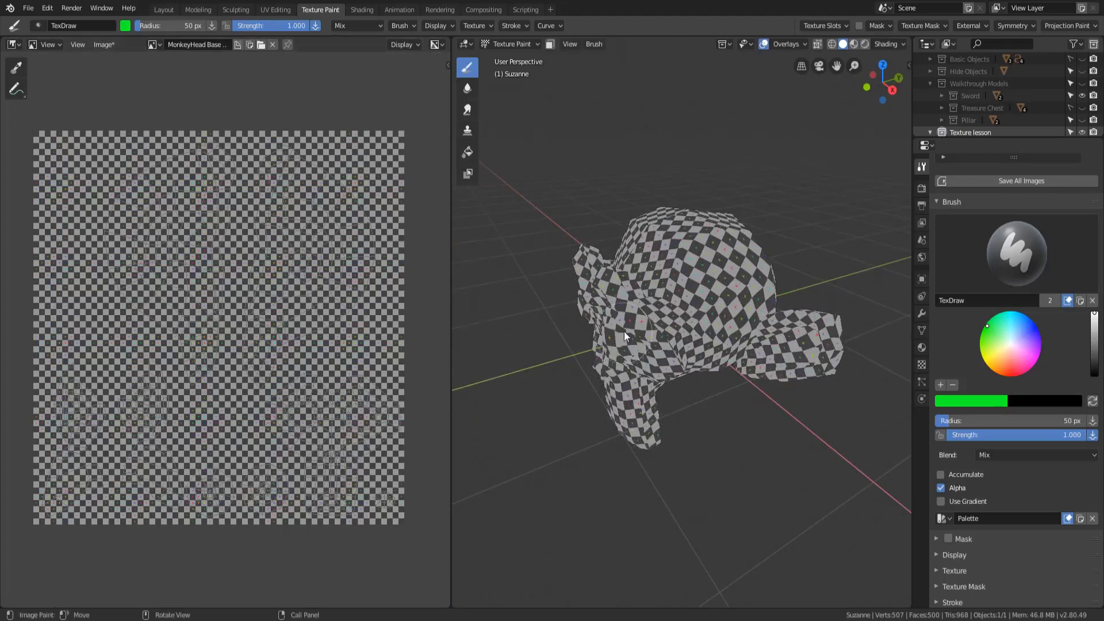
mouse_move(645, 261)
mouse_down()
mouse_move(710, 237)
mouse_move(732, 285)
mouse_up()
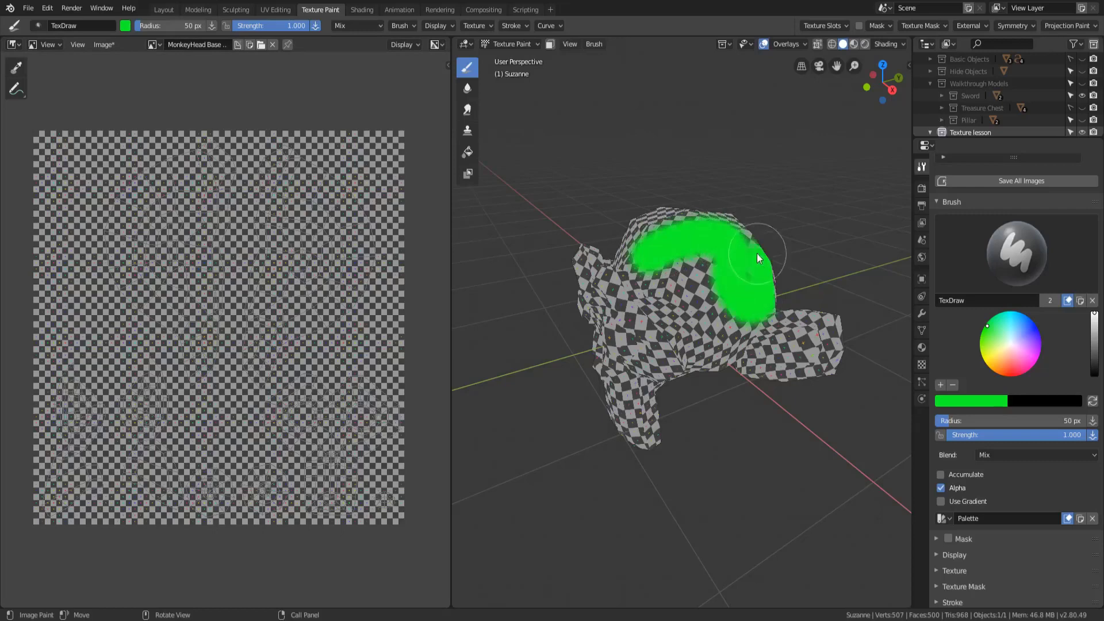
middle_drag(690, 443, 627, 352)
mouse_move(647, 270)
mouse_down()
mouse_move(654, 336)
mouse_move(751, 336)
mouse_up()
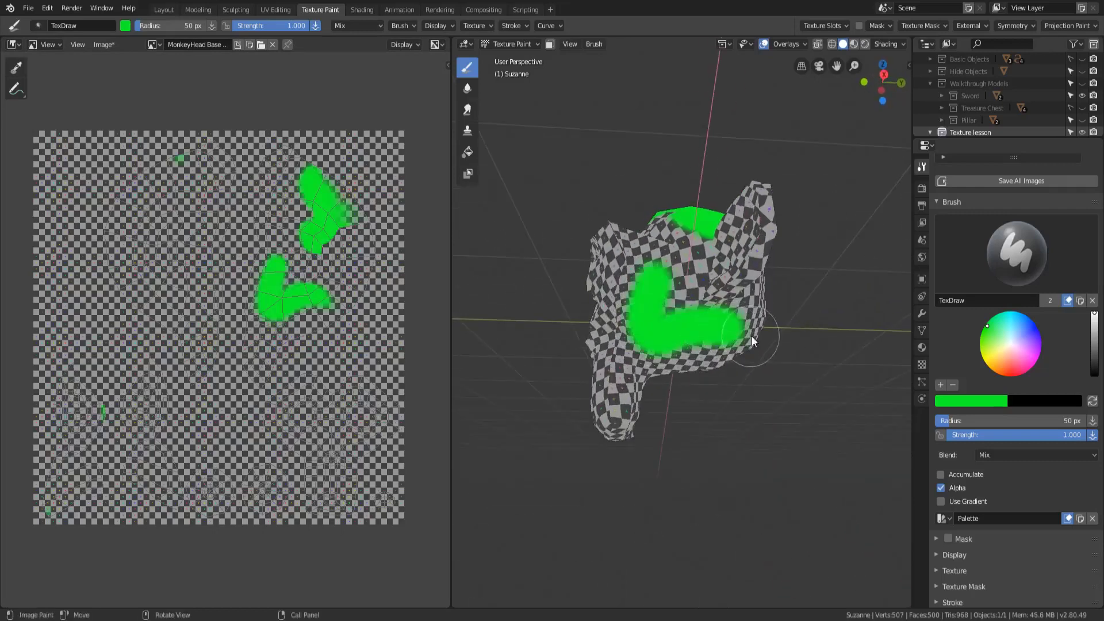
middle_drag(751, 335, 517, 254)
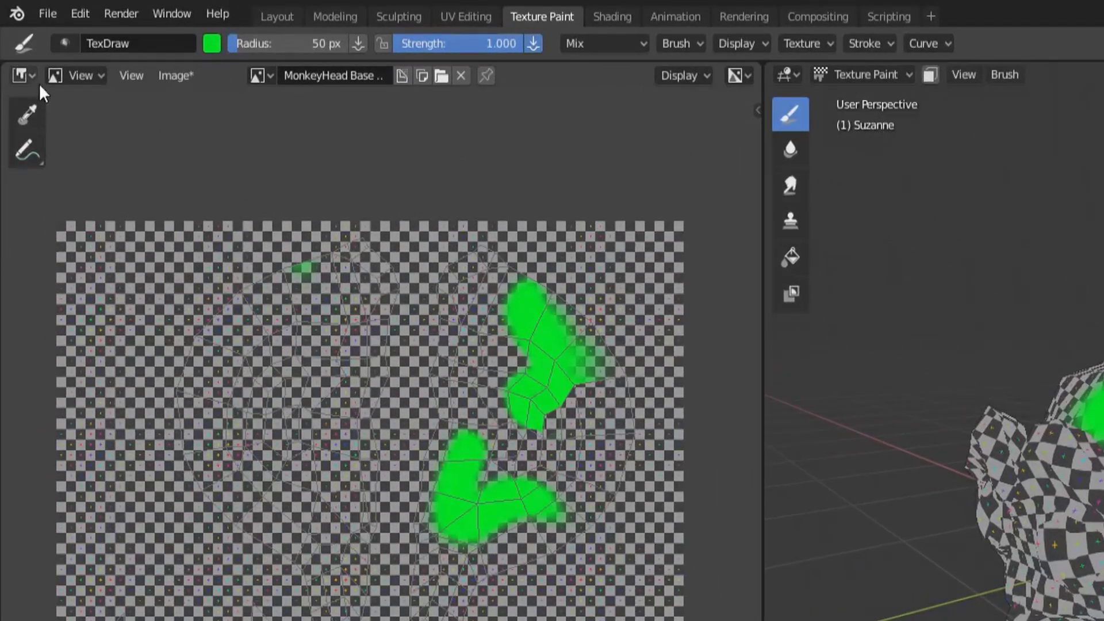
Step: Switch the Image Editor to Paint mode and select the Draw tool
click(108, 81)
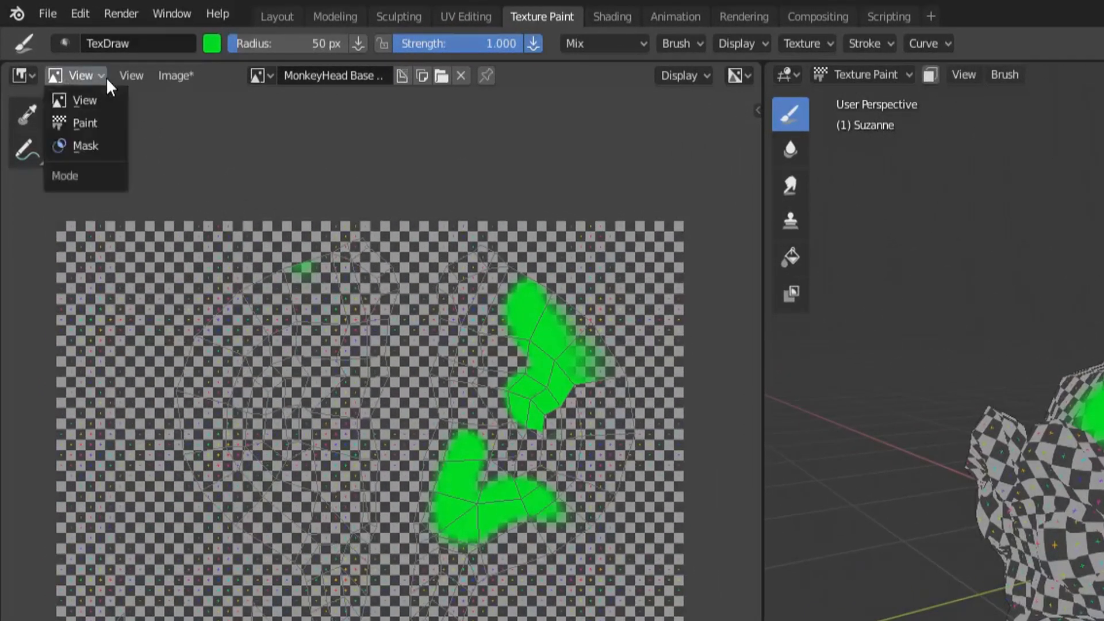
click(91, 124)
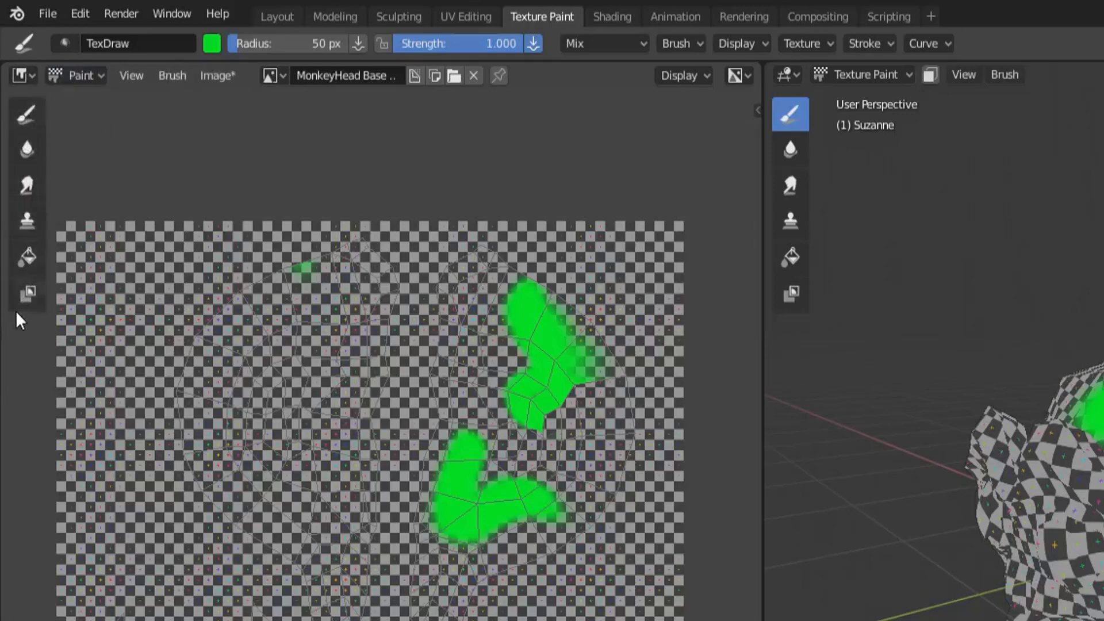
click(34, 127)
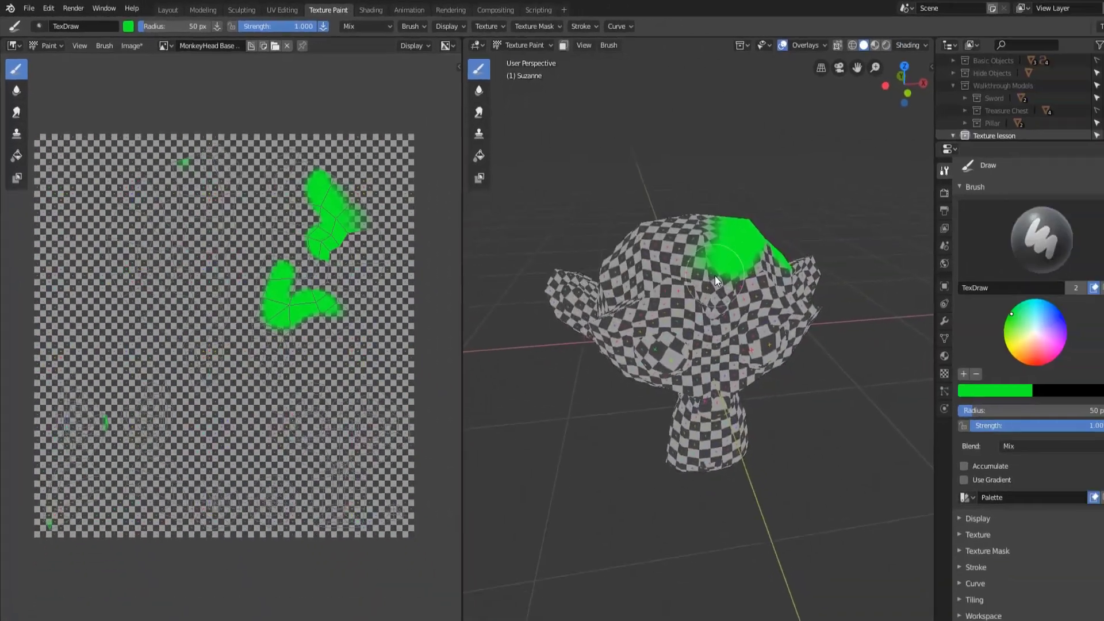
Step: Return the Image Editor mode to View
click(73, 78)
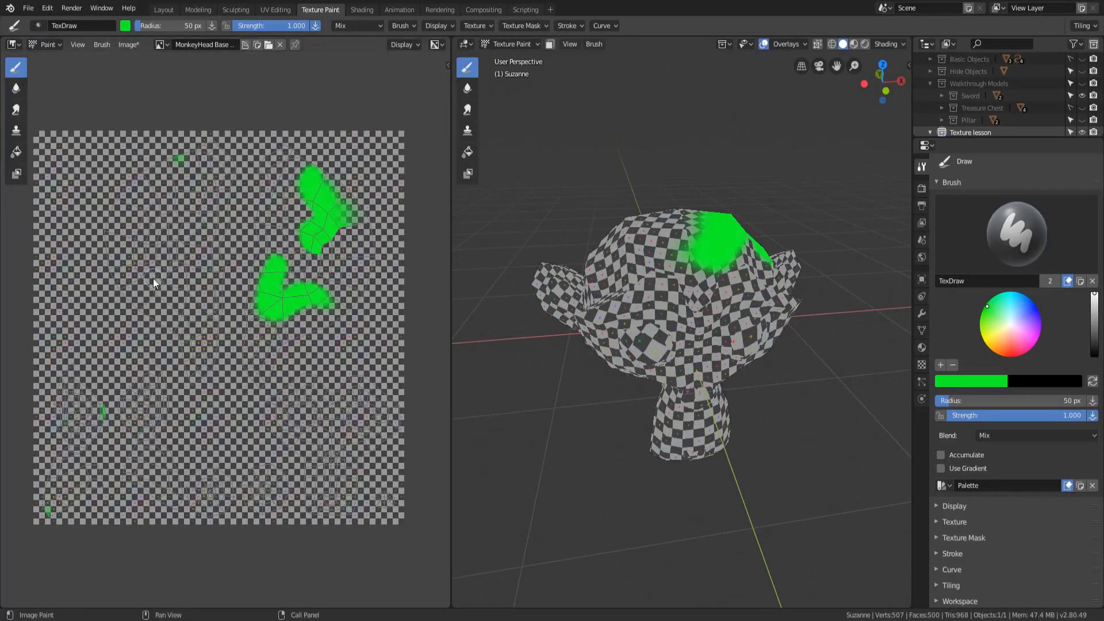
click(45, 46)
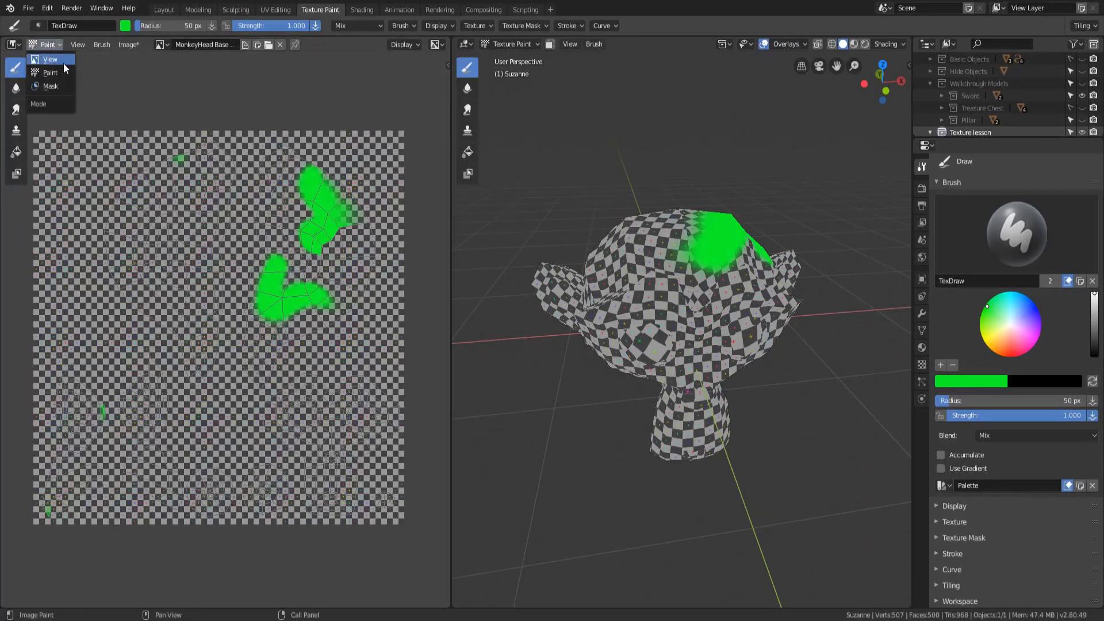
click(51, 59)
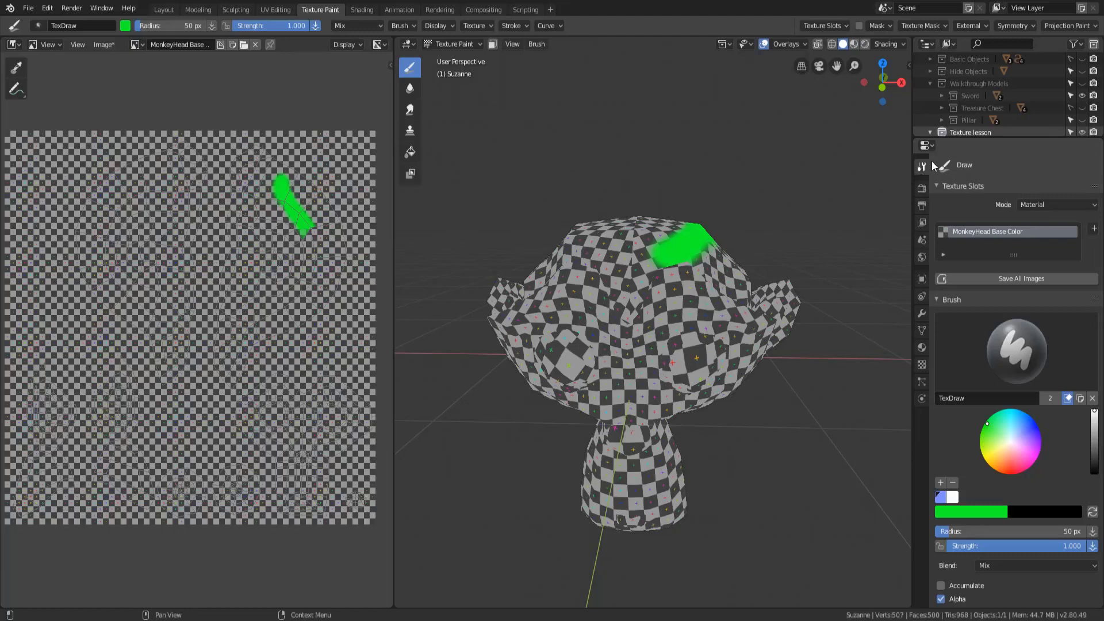
scroll(1011, 401, down, 8)
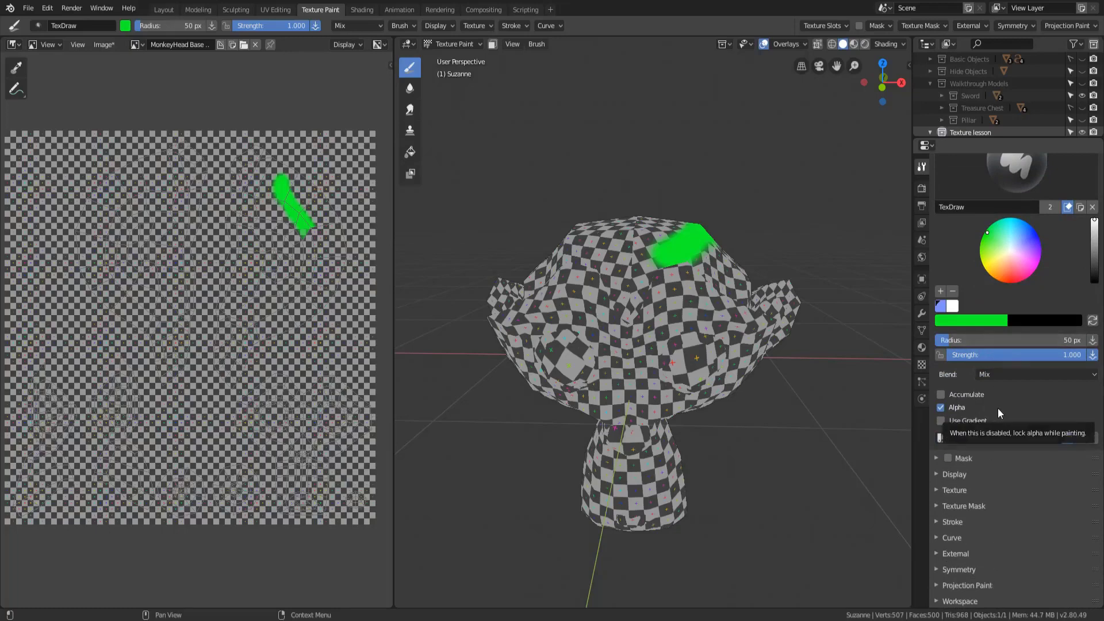
scroll(1003, 437, up, 8)
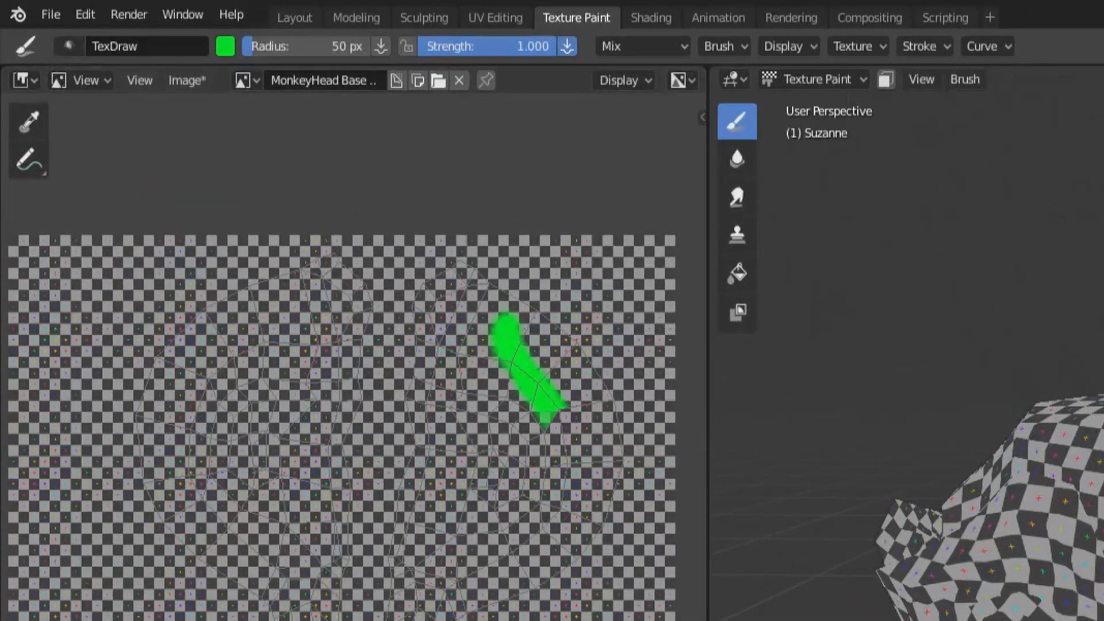
click(738, 50)
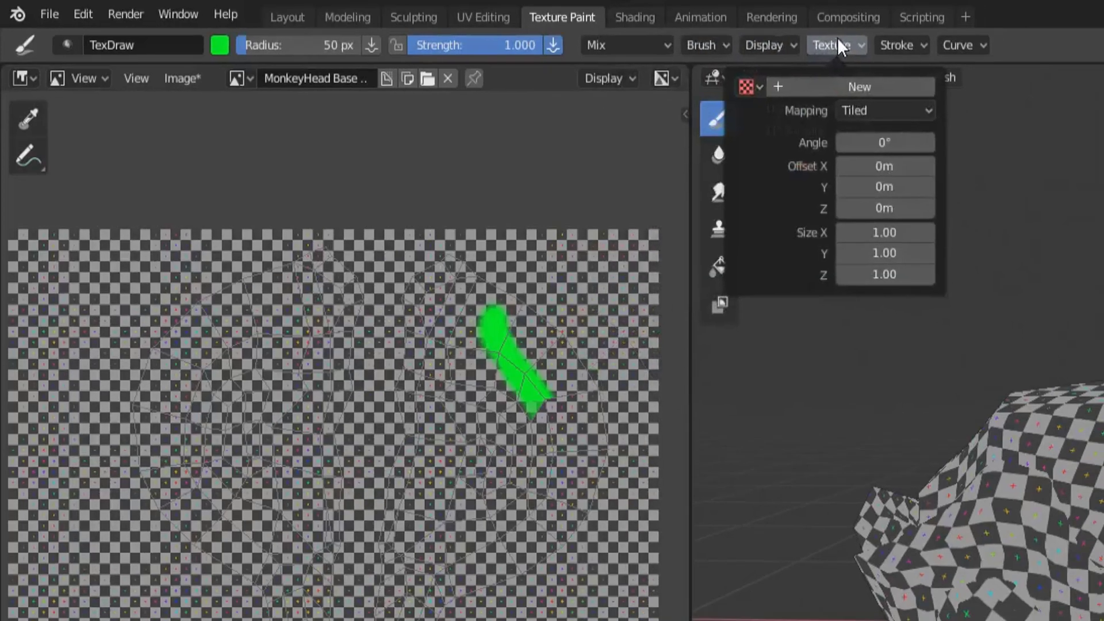
mouse_move(929, 42)
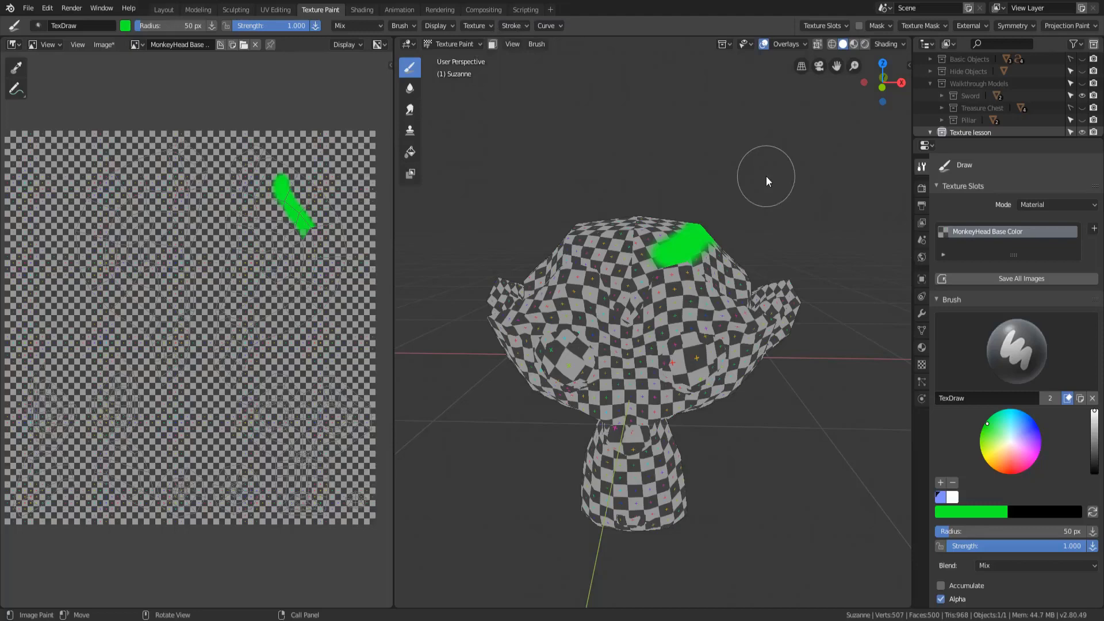
scroll(1002, 391, down, 5)
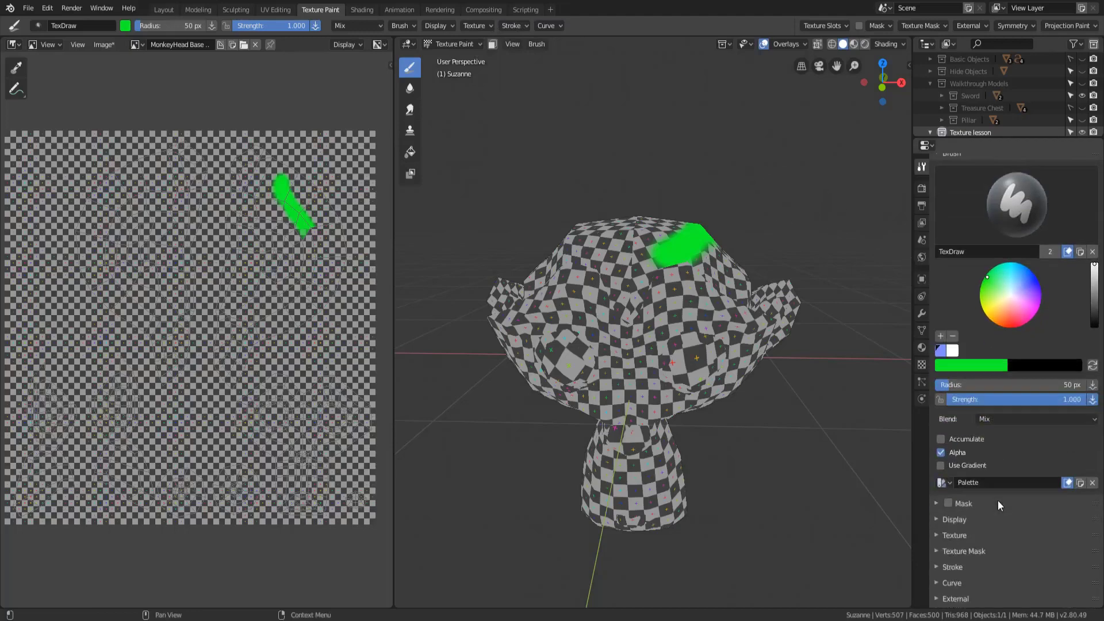
scroll(998, 500, up, 5)
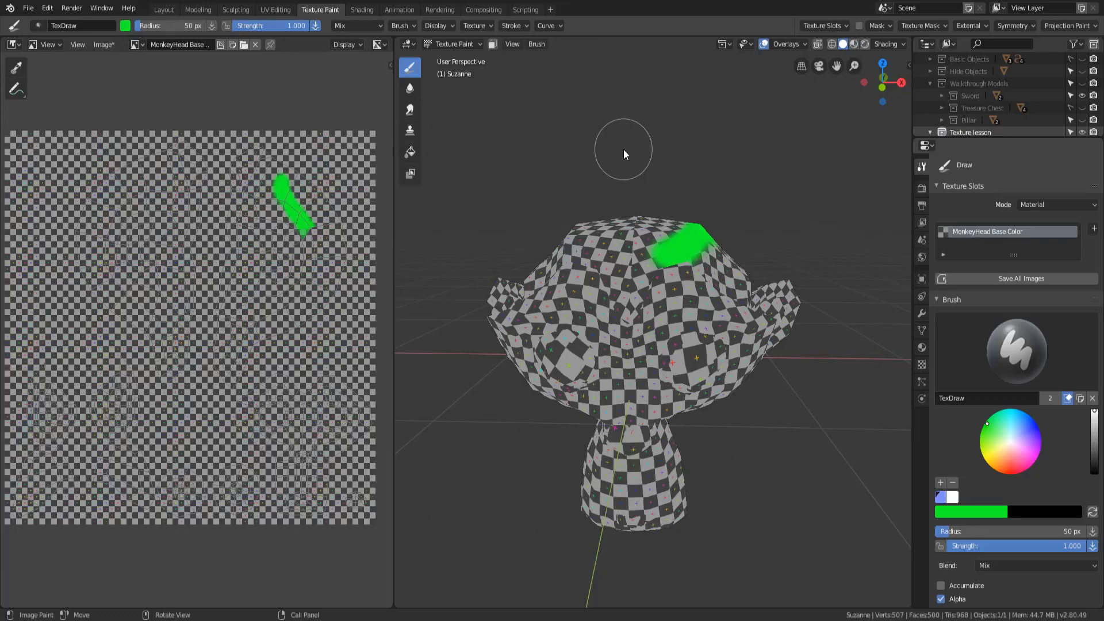
Step: Turn off Unified Brush Color in the Projection Paint options
click(1085, 26)
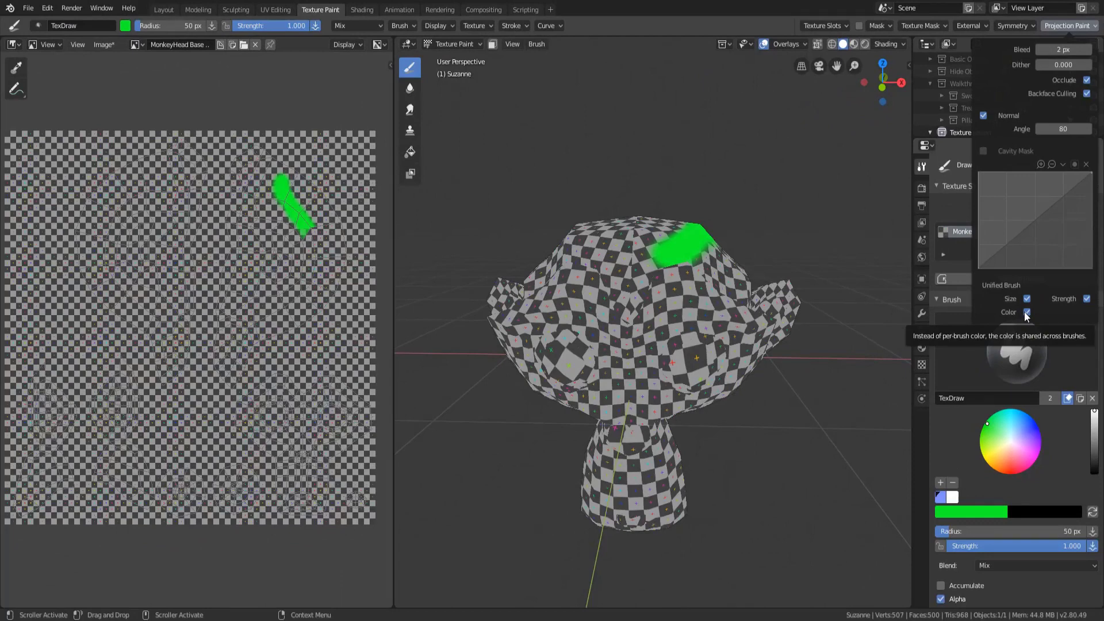
click(1026, 312)
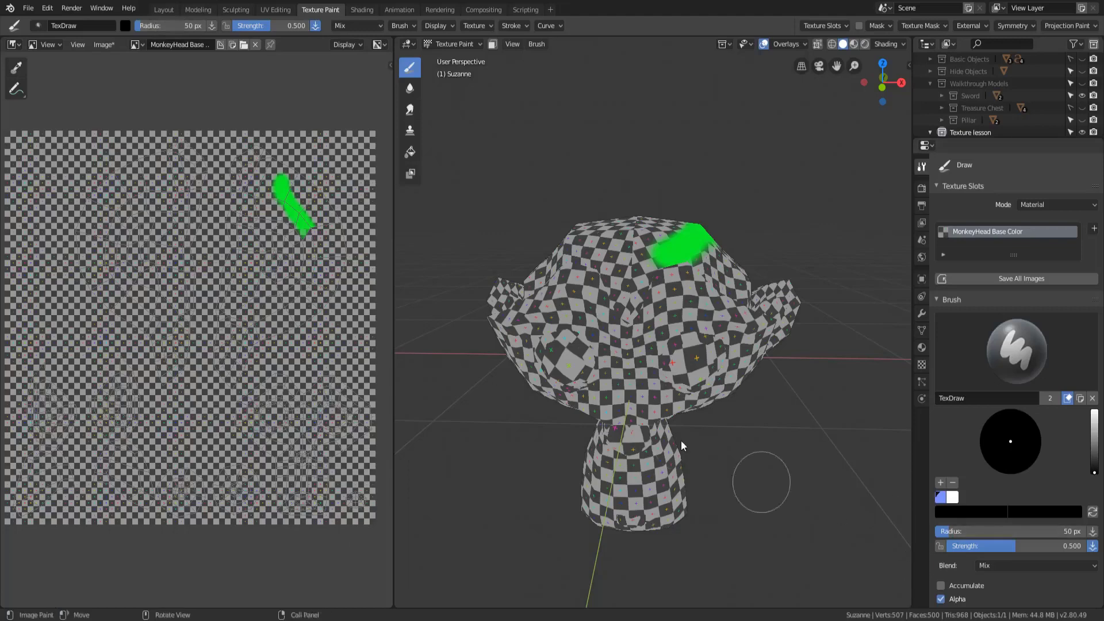
Step: Increase the brush radius to 170 px, then resize it to 344 px with F
drag(172, 25, 199, 25)
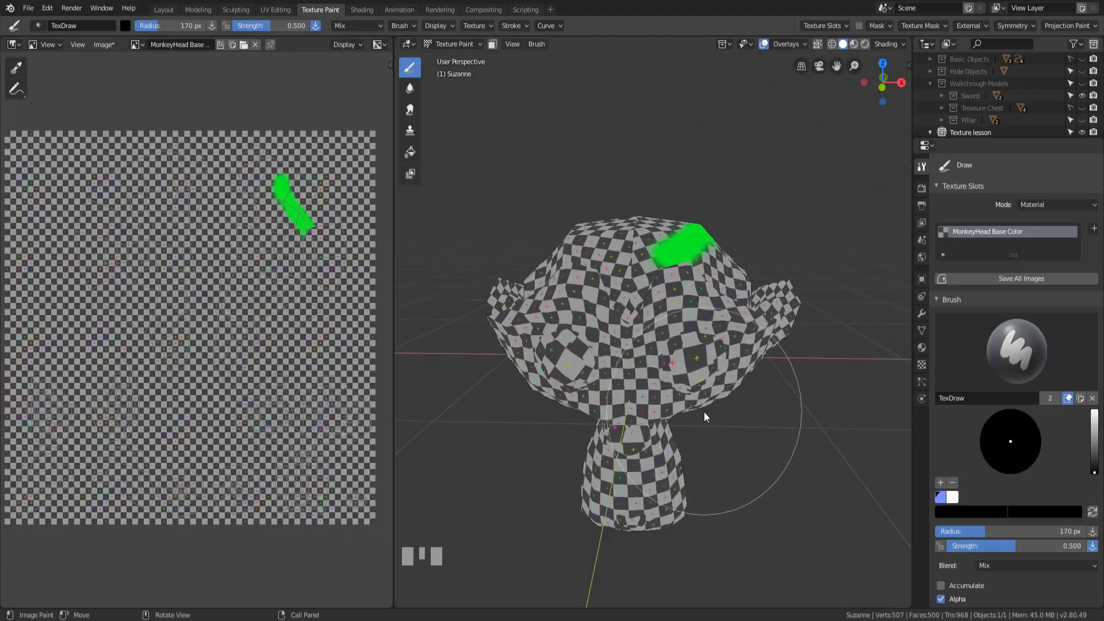
key(f)
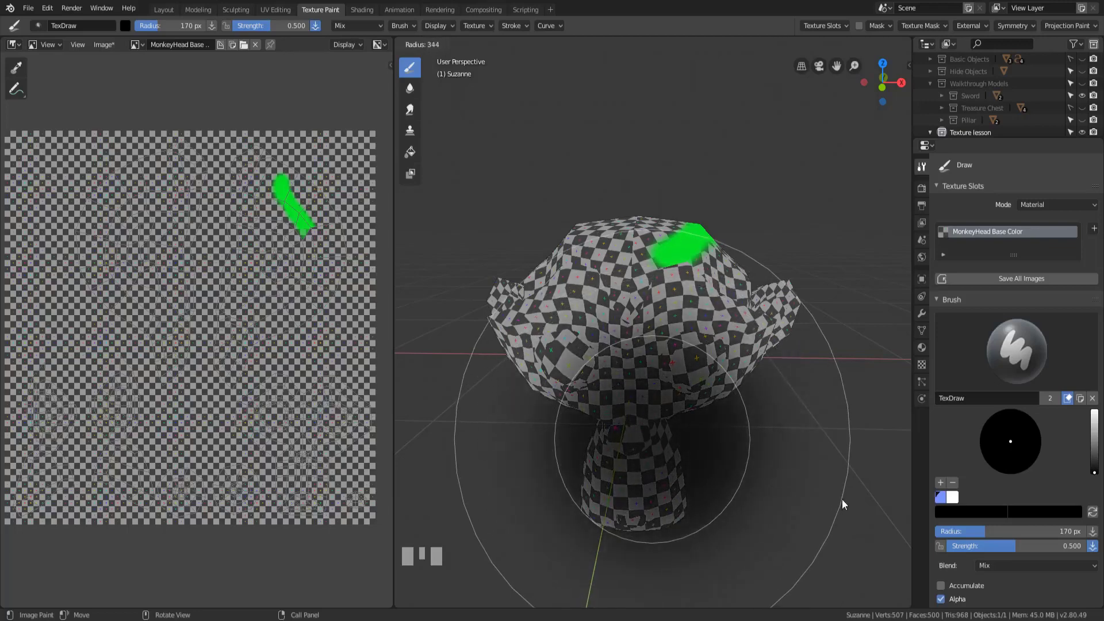
click(842, 499)
middle_drag(751, 401, 651, 370)
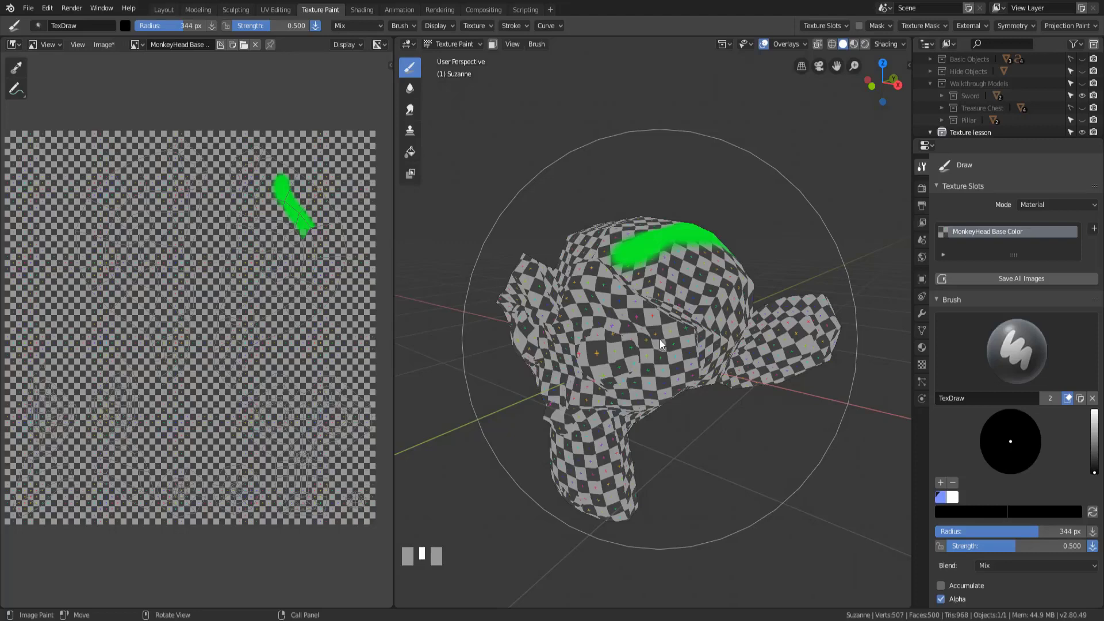
Step: Darken Suzanne with the large black brush and dab a darker black spot on its face
middle_drag(659, 343, 638, 379)
scroll(630, 340, down, 4)
scroll(637, 368, down, 3)
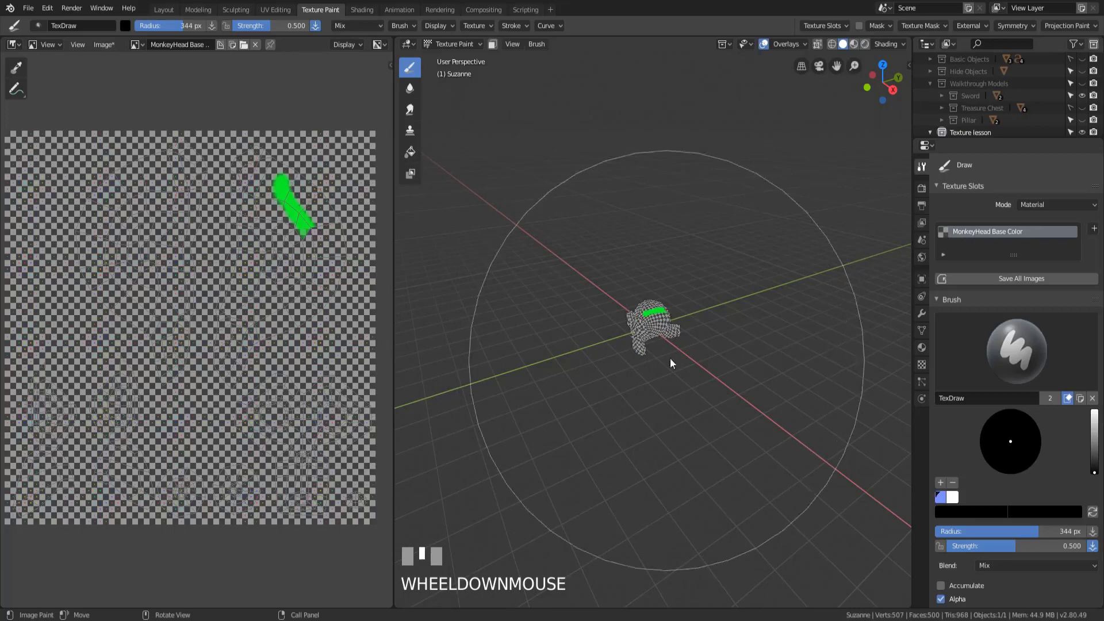
click(649, 331)
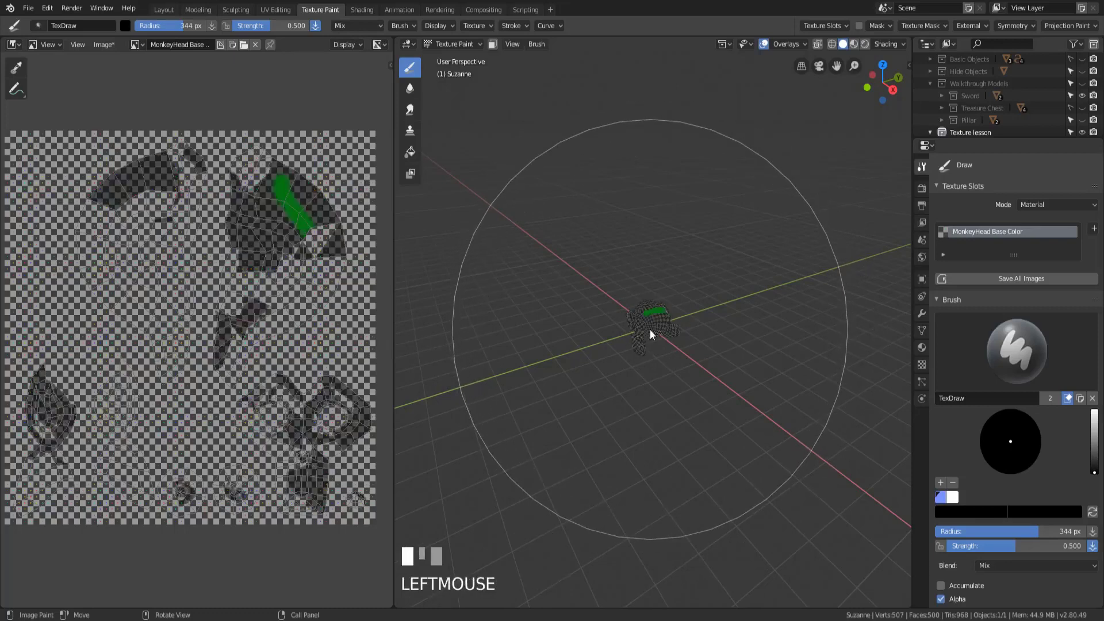
mouse_move(650, 329)
middle_down()
mouse_move(717, 347)
mouse_move(722, 338)
mouse_move(629, 305)
mouse_move(670, 345)
mouse_move(667, 307)
middle_up()
scroll(658, 335, up, 3)
scroll(674, 378, up, 8)
scroll(667, 308, up, 6)
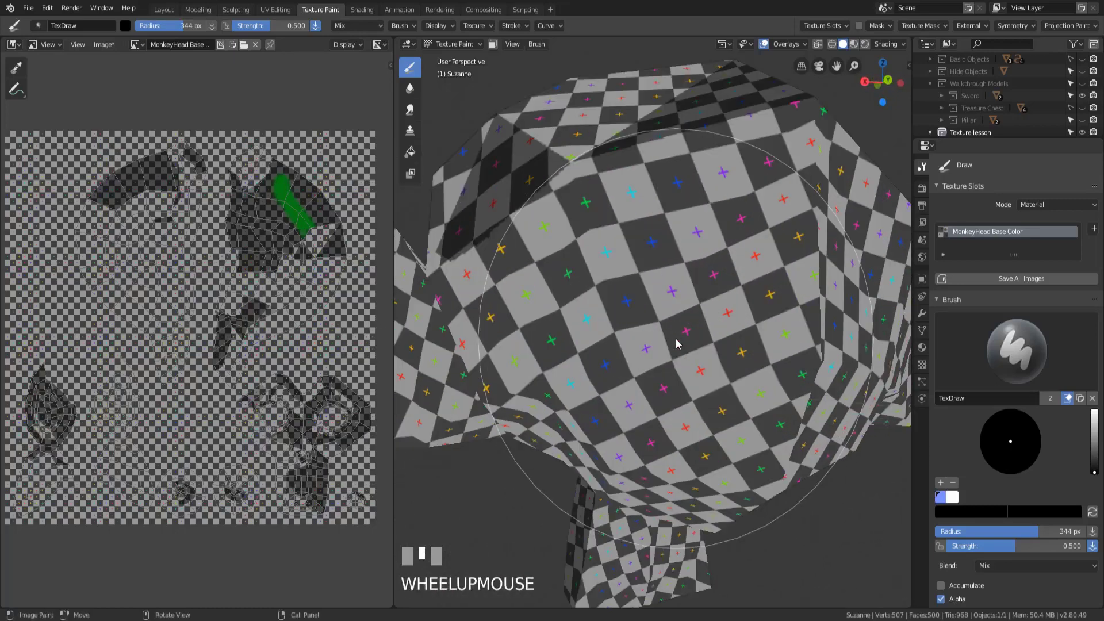
click(667, 307)
drag(667, 307, 667, 310)
Step: Orbit to a side view of the green stroke, pin the image, and start adjusting strength
scroll(666, 305, down, 5)
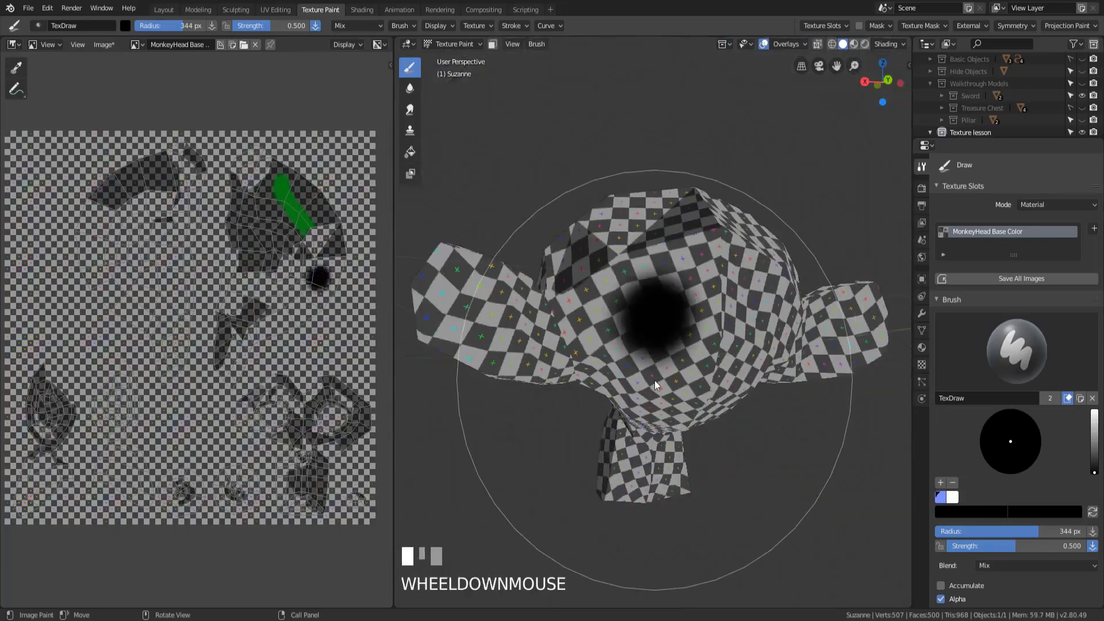
middle_drag(655, 380, 713, 400)
scroll(713, 401, down, 3)
middle_drag(616, 361, 685, 374)
scroll(632, 397, up, 2)
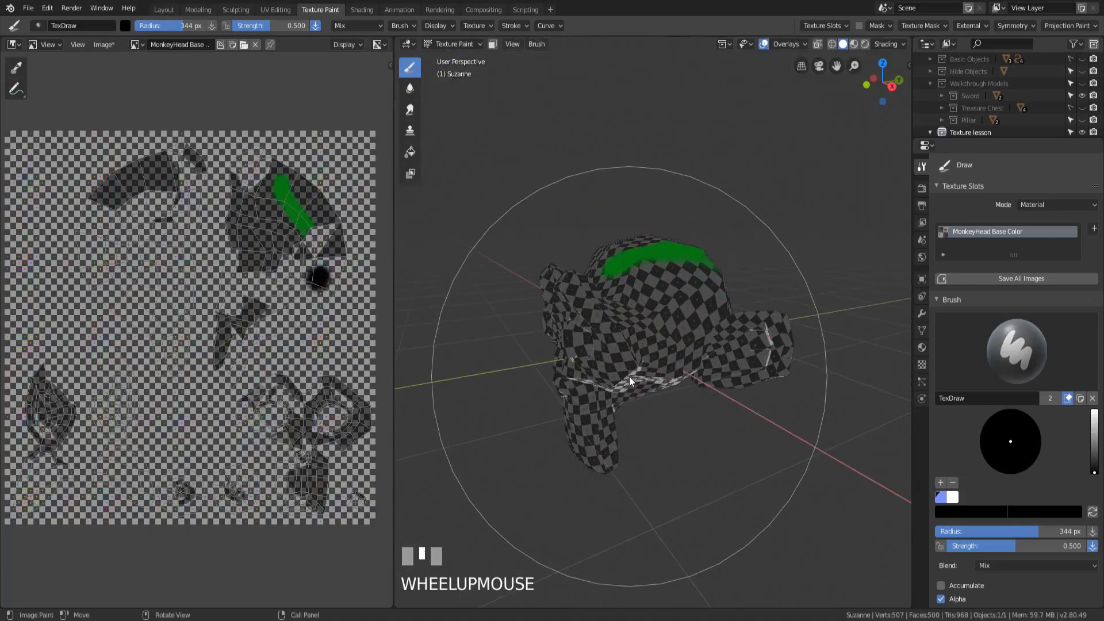
middle_drag(632, 397, 726, 347)
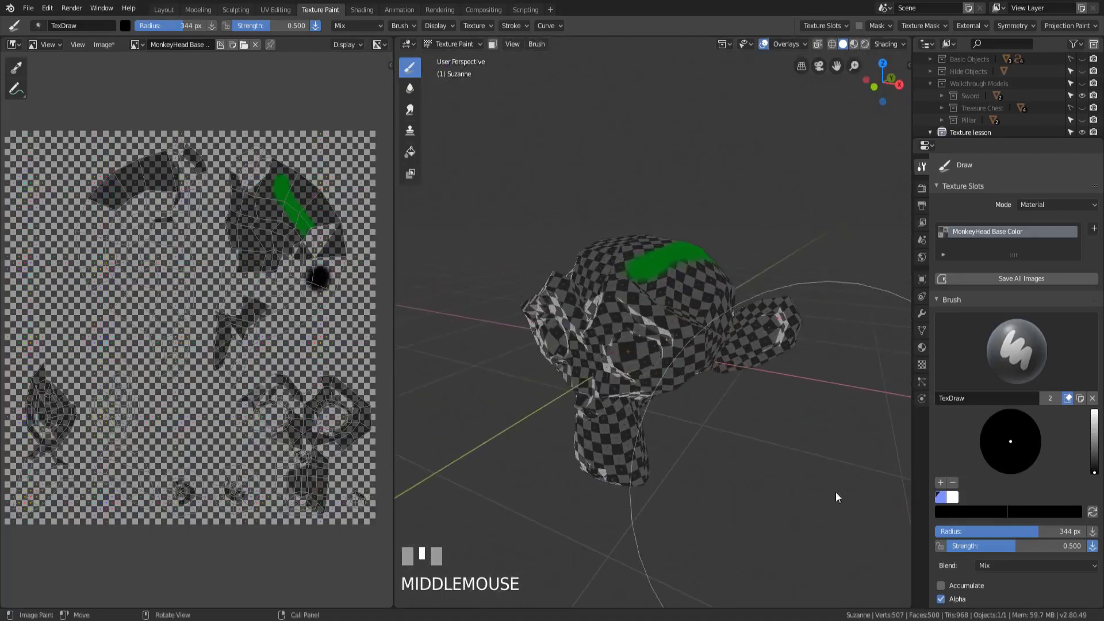
mouse_move(670, 284)
middle_down()
mouse_move(655, 271)
mouse_move(658, 288)
middle_up()
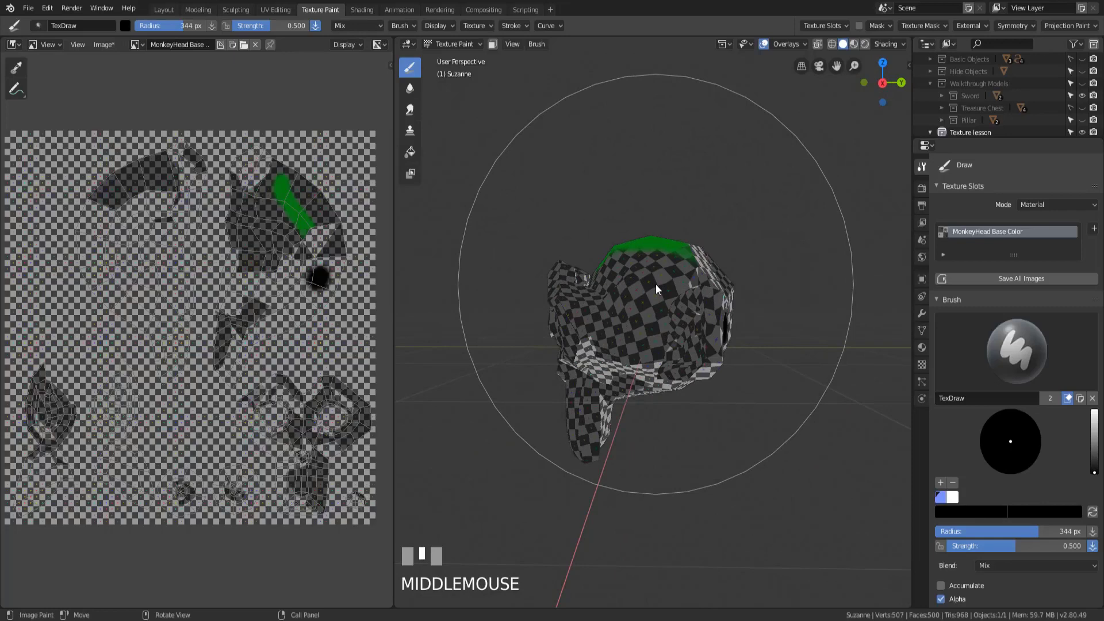
middle_drag(655, 284, 692, 365)
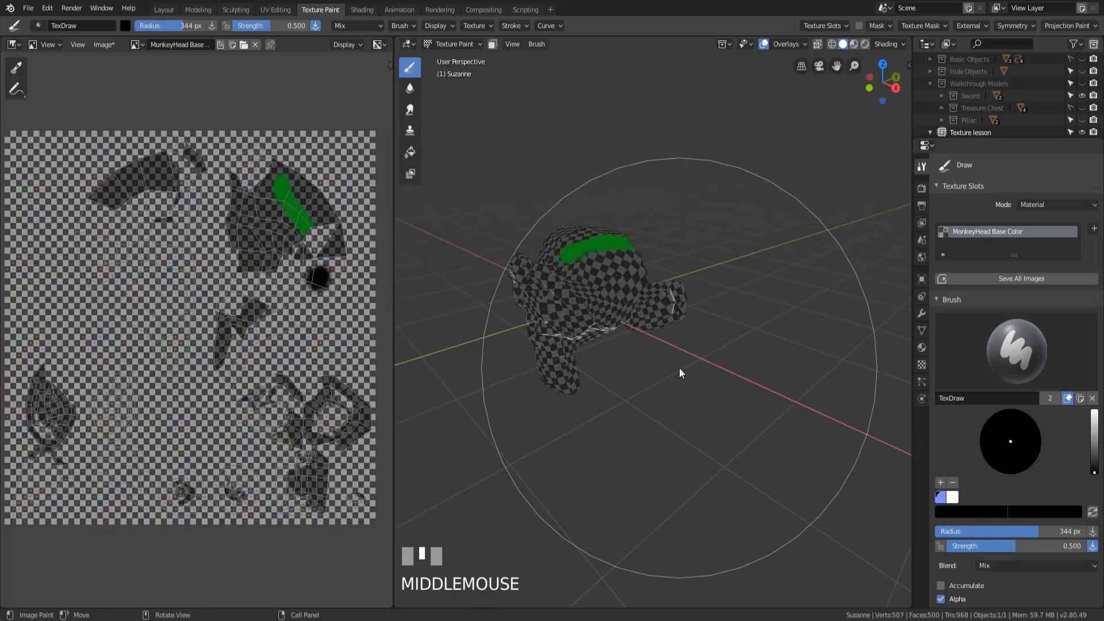
click(270, 45)
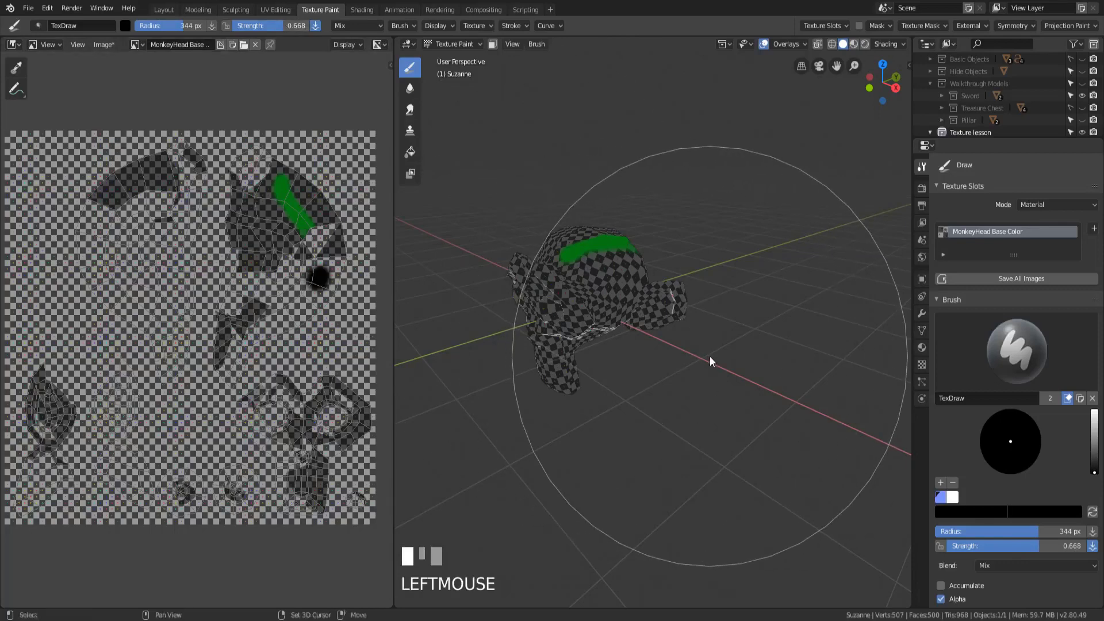
key(shift+f)
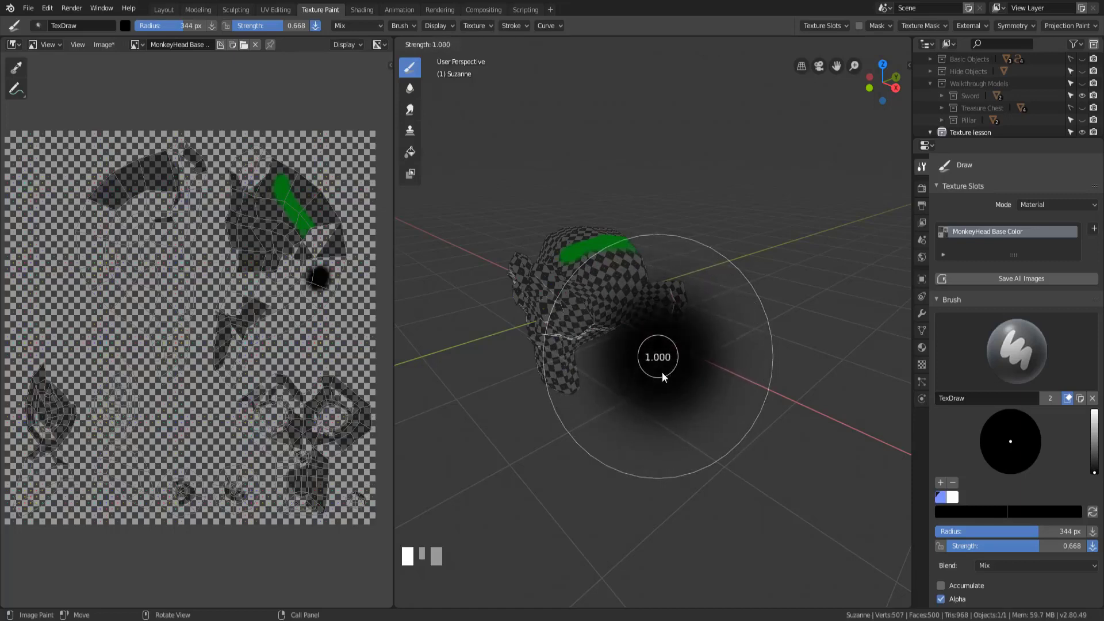
Step: Confirm strength near 0.24 and change the brush colour from black to light blue
click(716, 433)
middle_drag(745, 332, 770, 340)
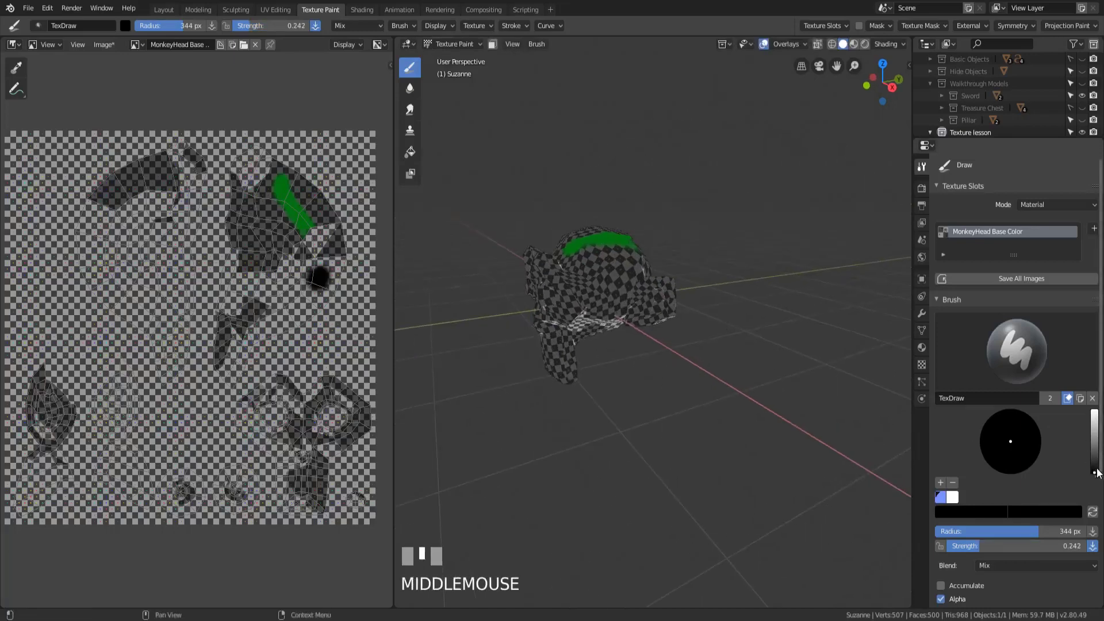
drag(1094, 471, 1094, 430)
drag(1006, 444, 1018, 423)
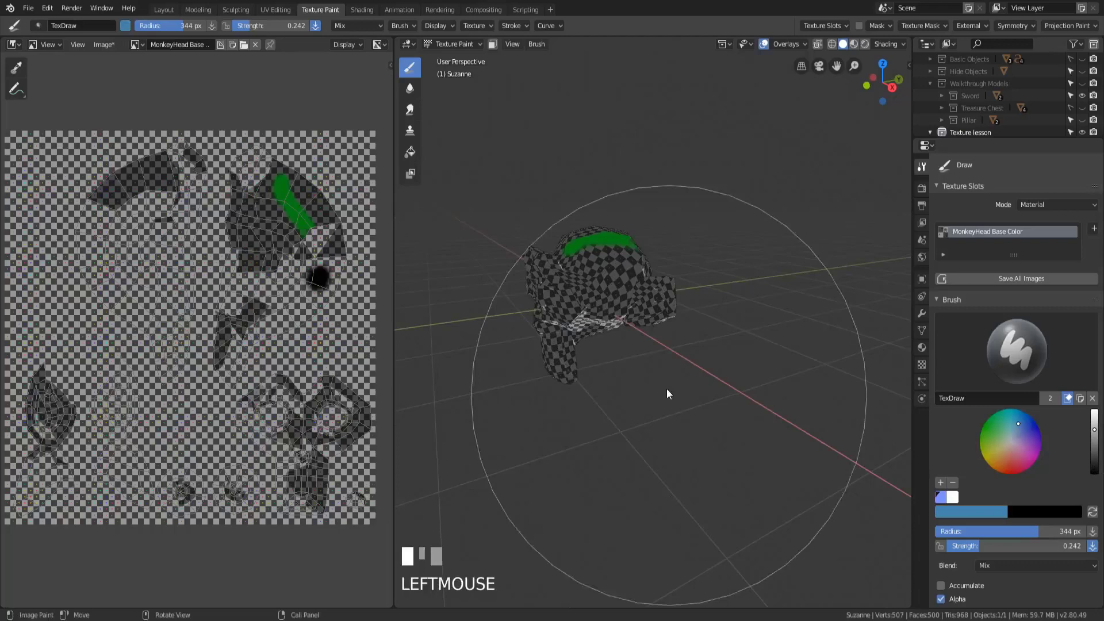
scroll(667, 389, up, 5)
middle_drag(667, 389, 705, 293)
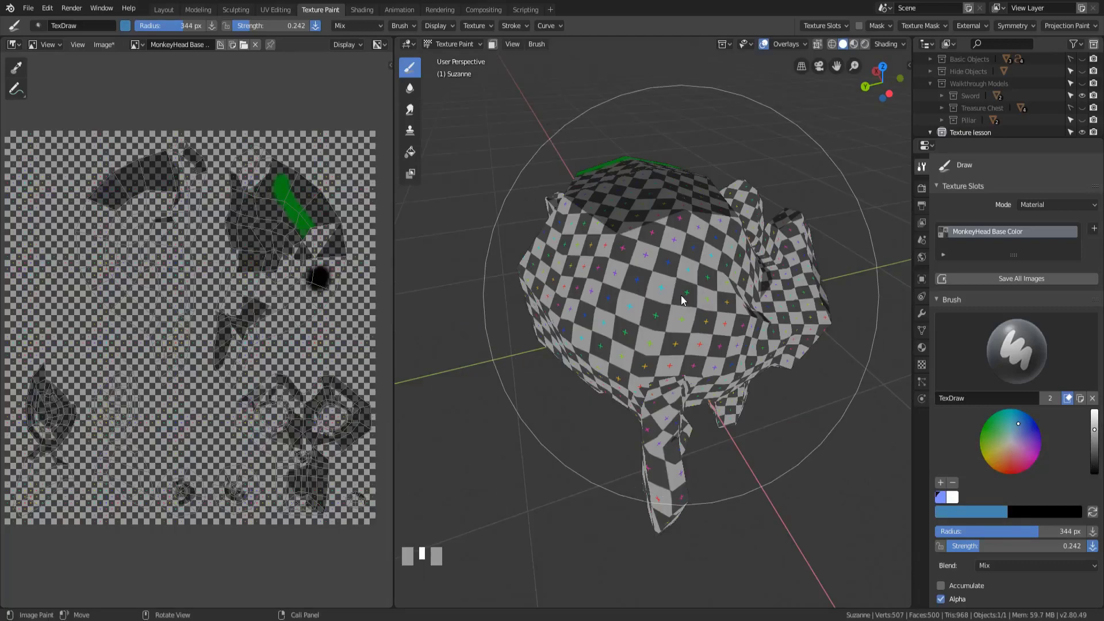
mouse_move(683, 300)
middle_down()
mouse_move(702, 296)
mouse_move(702, 276)
mouse_move(707, 315)
mouse_move(698, 281)
middle_up()
Step: Set strength 0.194 and radius 156 px, then paint faint blue across Suzanne's face
key(shift+f)
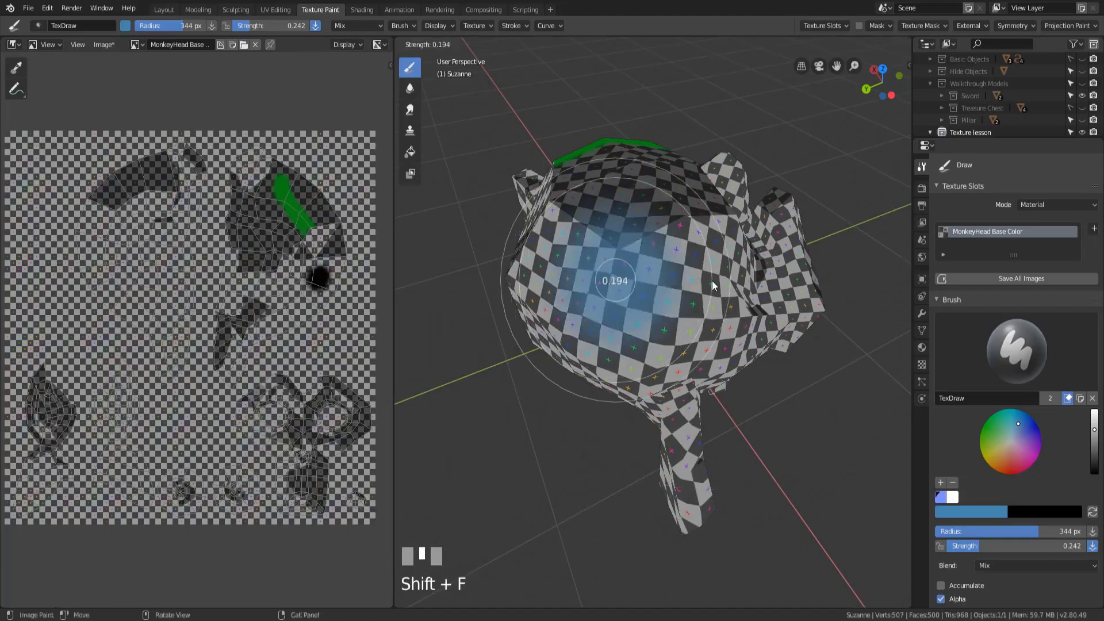
click(690, 282)
key(f)
click(585, 287)
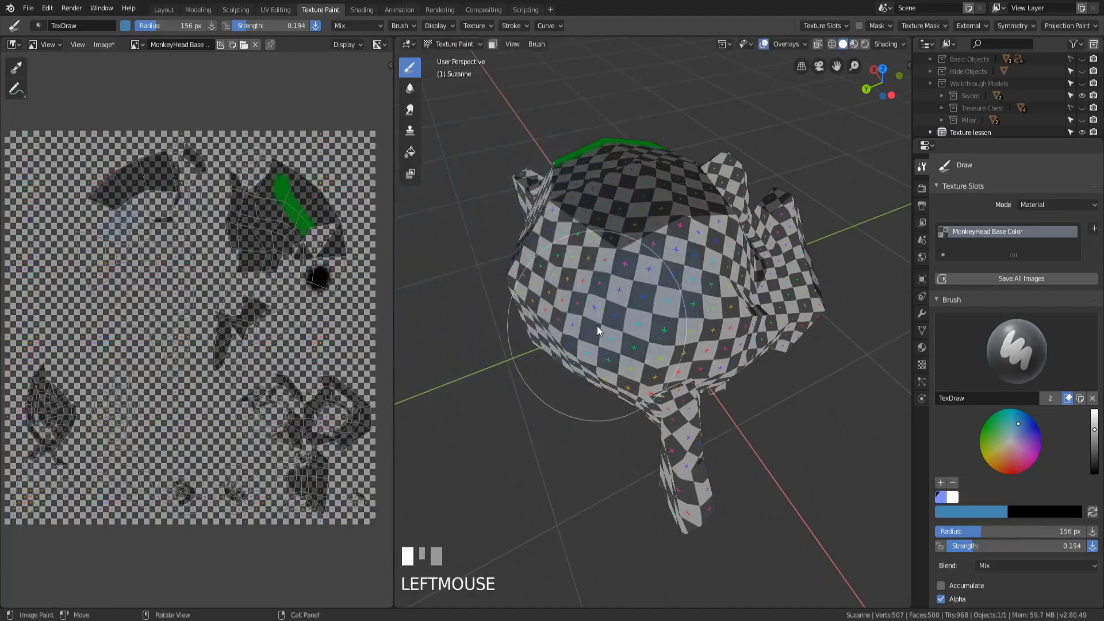
mouse_move(596, 325)
mouse_down()
mouse_move(576, 330)
mouse_move(651, 324)
mouse_move(682, 273)
mouse_move(533, 364)
mouse_move(544, 340)
mouse_move(643, 319)
mouse_move(618, 332)
mouse_up()
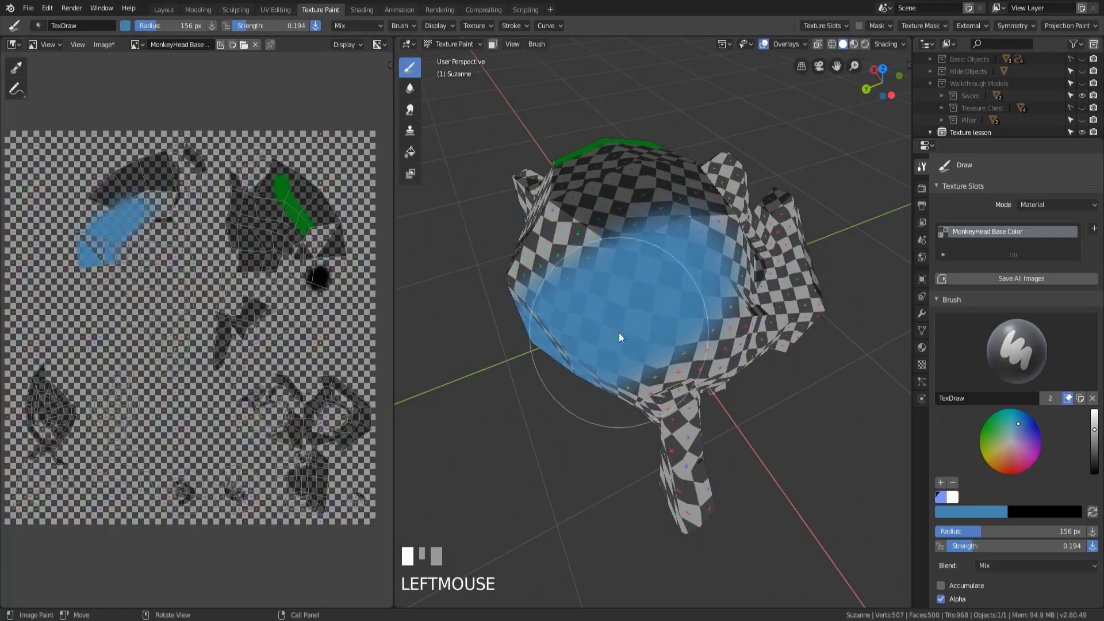
mouse_move(619, 333)
middle_down()
mouse_move(747, 314)
mouse_move(539, 330)
middle_up()
scroll(609, 381, down, 4)
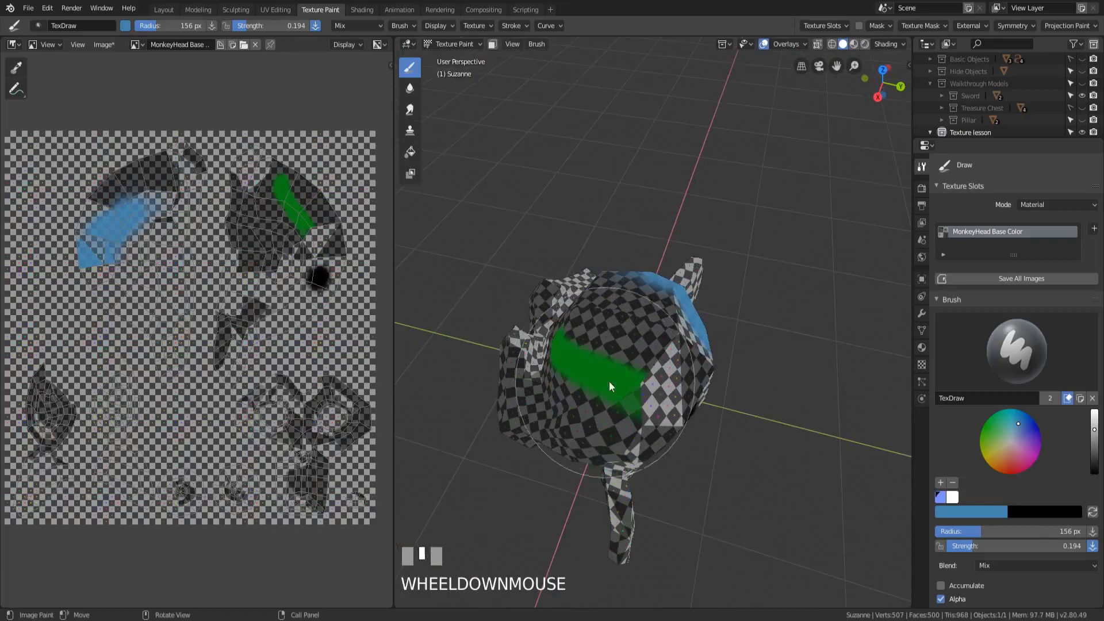
Step: Raise strength to 1.000 and paint solid blue over Suzanne's face and head
key(shift+f)
click(586, 369)
scroll(610, 379, up, 3)
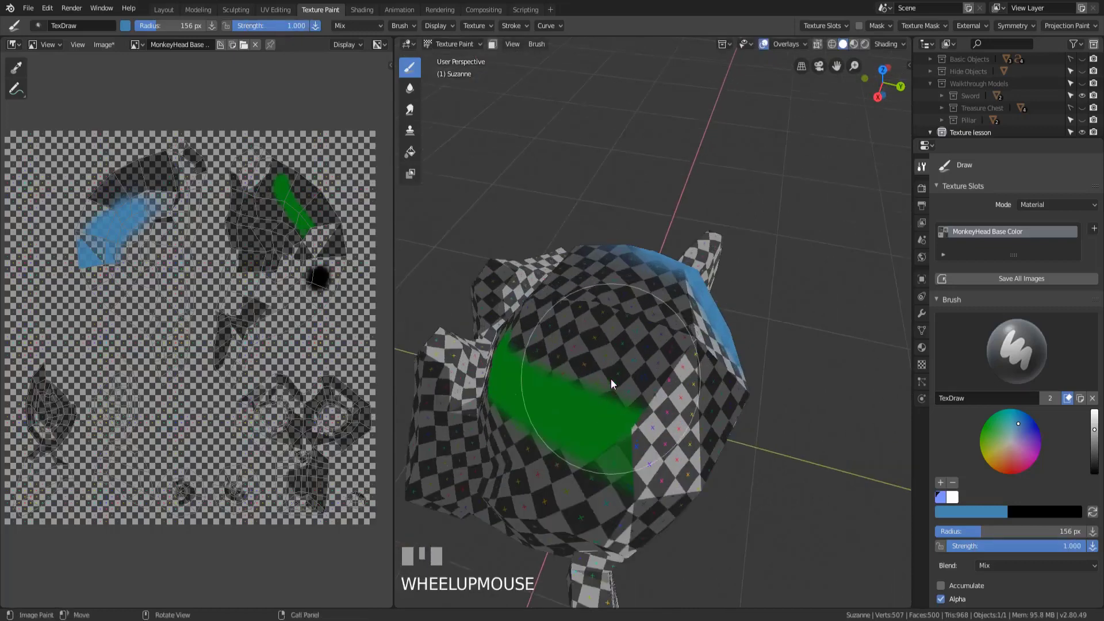
mouse_move(565, 357)
mouse_down()
mouse_move(668, 405)
mouse_move(717, 412)
mouse_up()
middle_drag(716, 411, 533, 261)
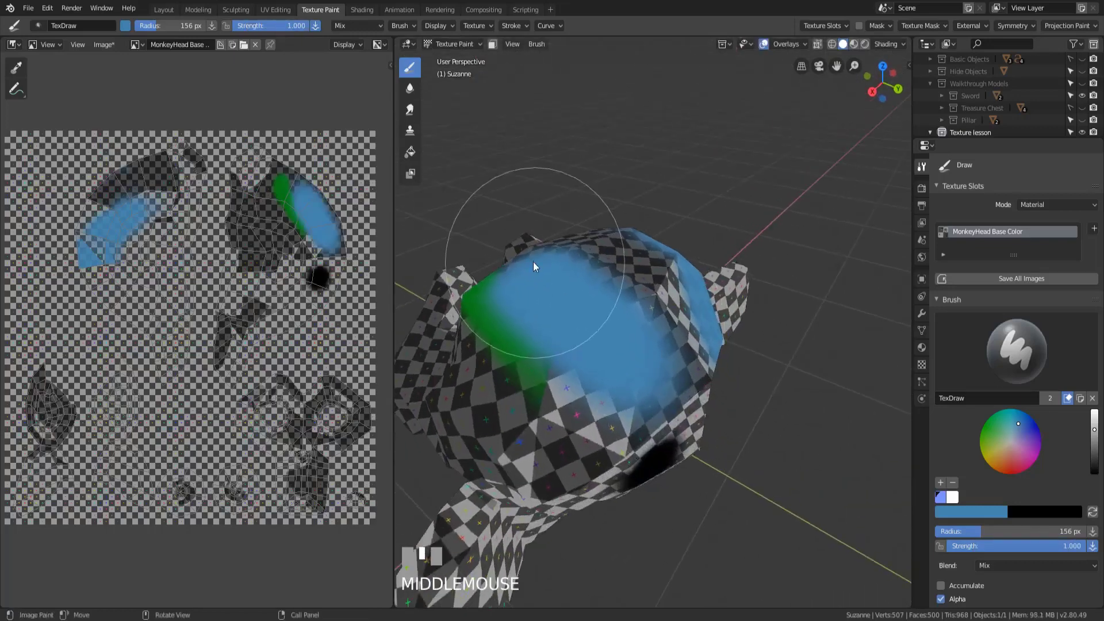
drag(533, 261, 674, 434)
middle_drag(674, 435, 578, 360)
drag(578, 361, 599, 425)
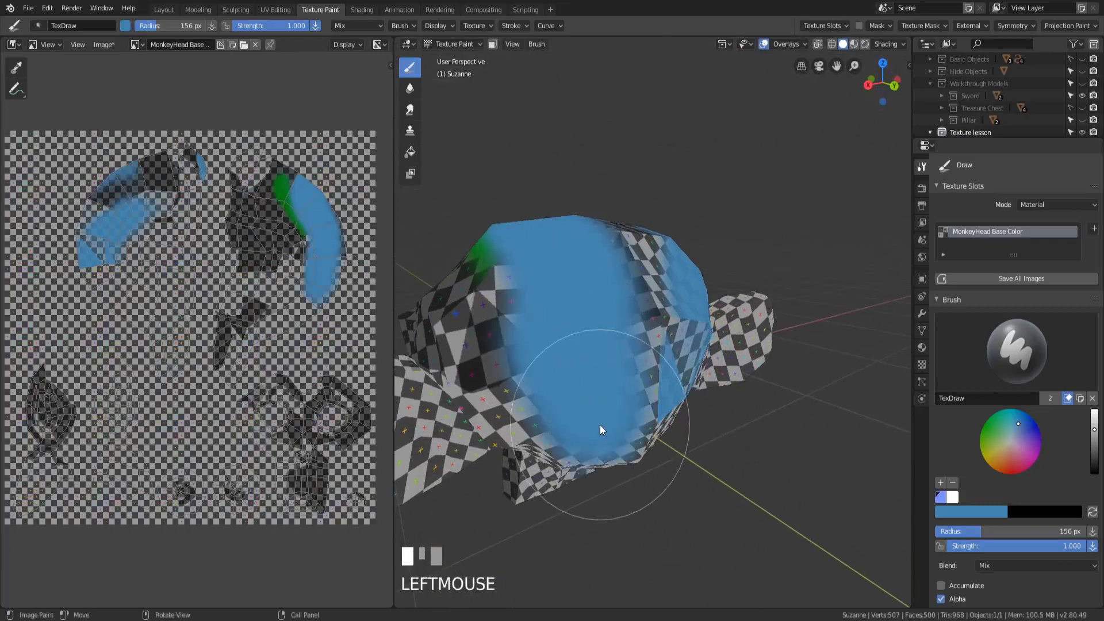
mouse_move(599, 425)
middle_down()
mouse_move(644, 412)
mouse_move(602, 392)
mouse_move(597, 406)
mouse_move(546, 299)
middle_up()
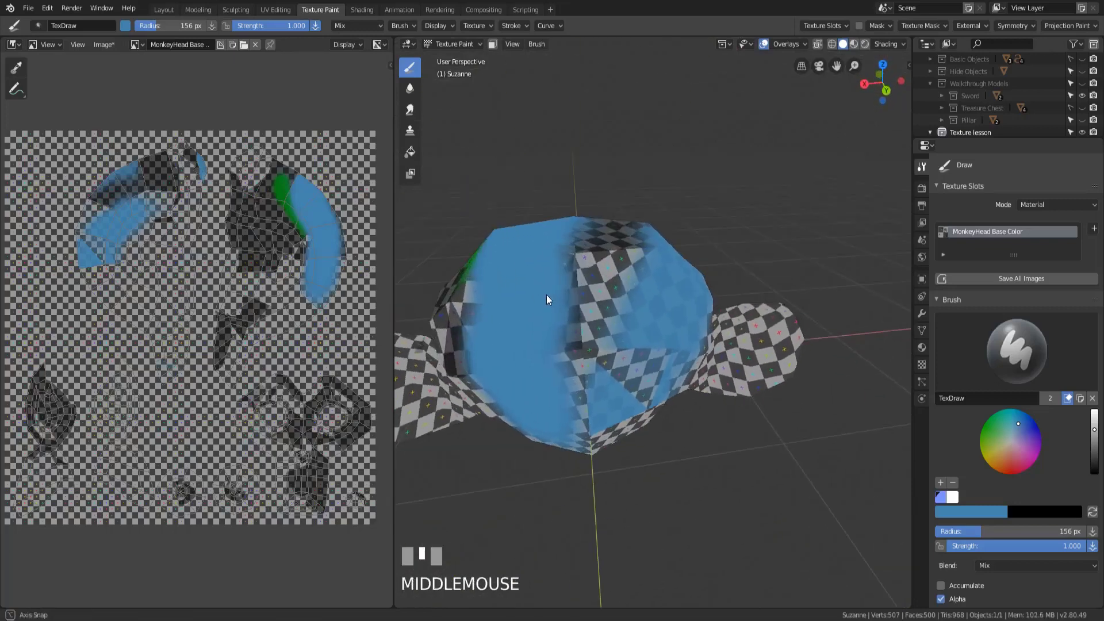
mouse_move(616, 291)
middle_down()
mouse_move(663, 346)
mouse_move(677, 291)
middle_up()
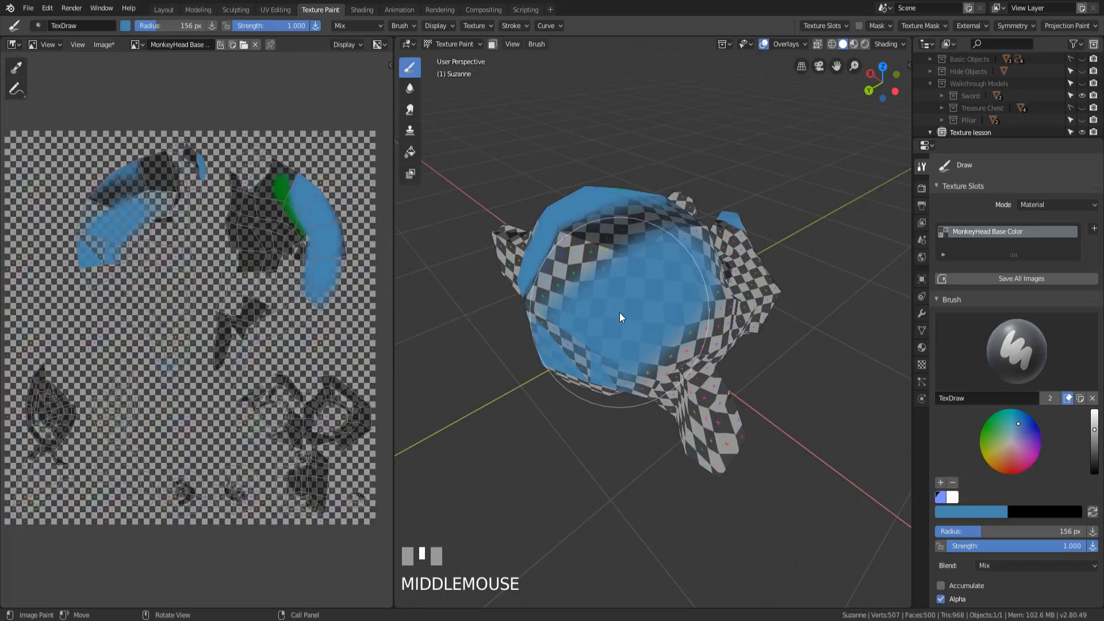
Step: Lower the brush strength to 0.336
key(shift+f)
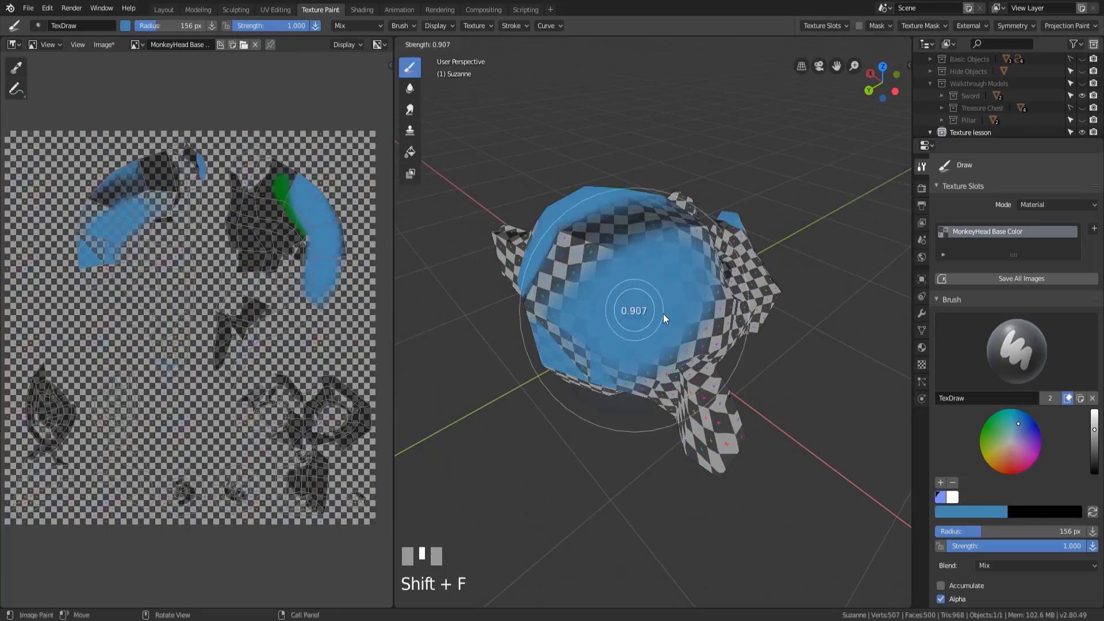
click(716, 355)
middle_drag(729, 363, 600, 301)
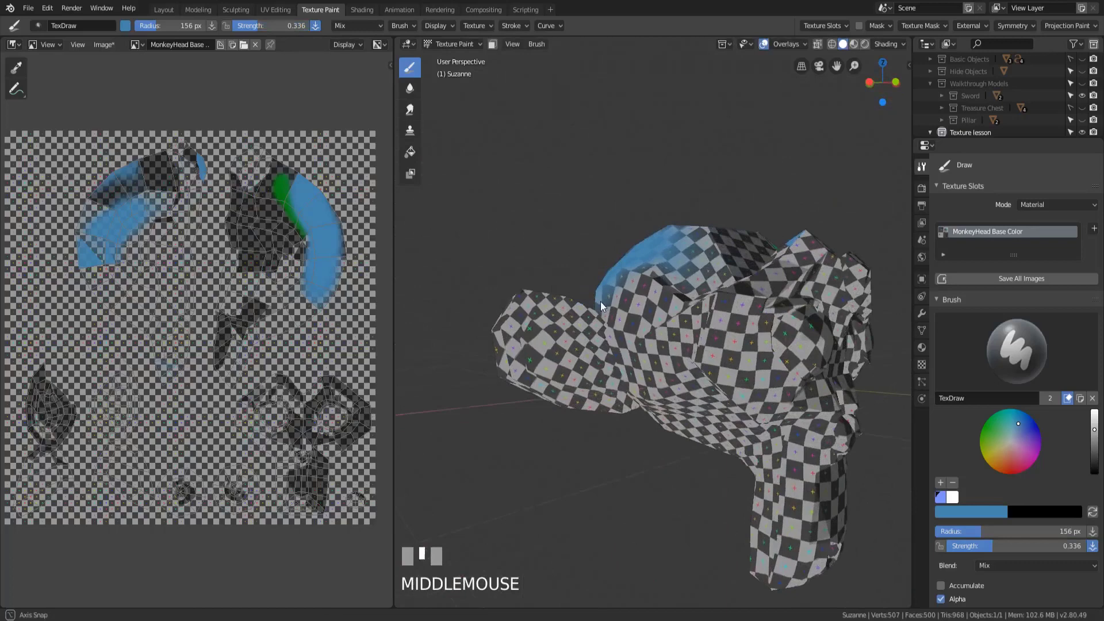
Step: Dab blue on Suzanne's ear, set radius 88 px, and try Fill before returning to Draw
click(547, 395)
key(f)
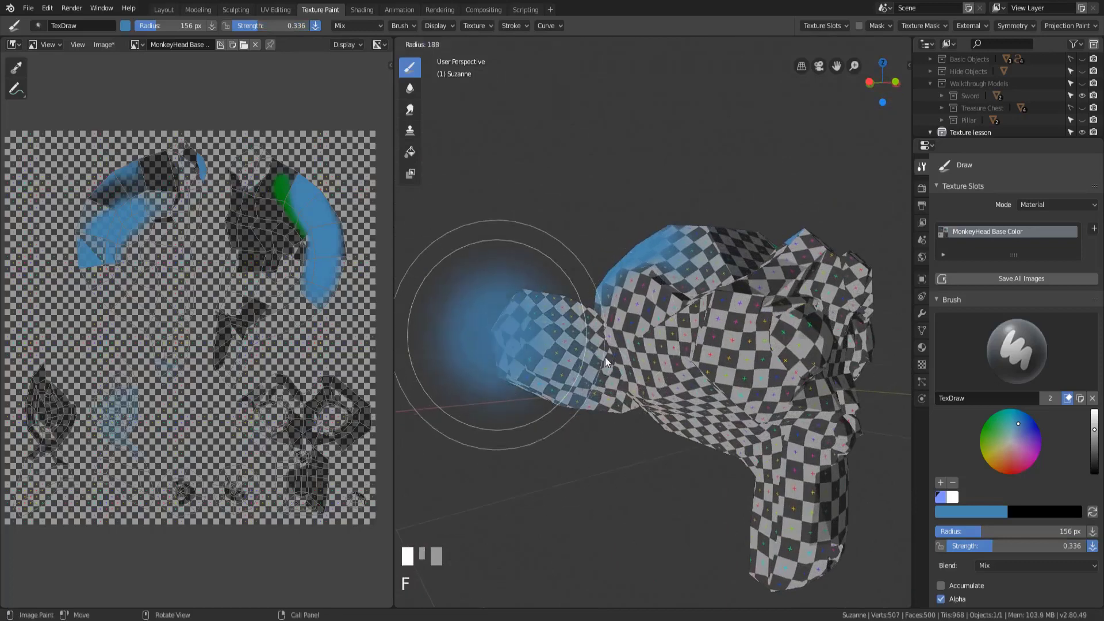
click(547, 351)
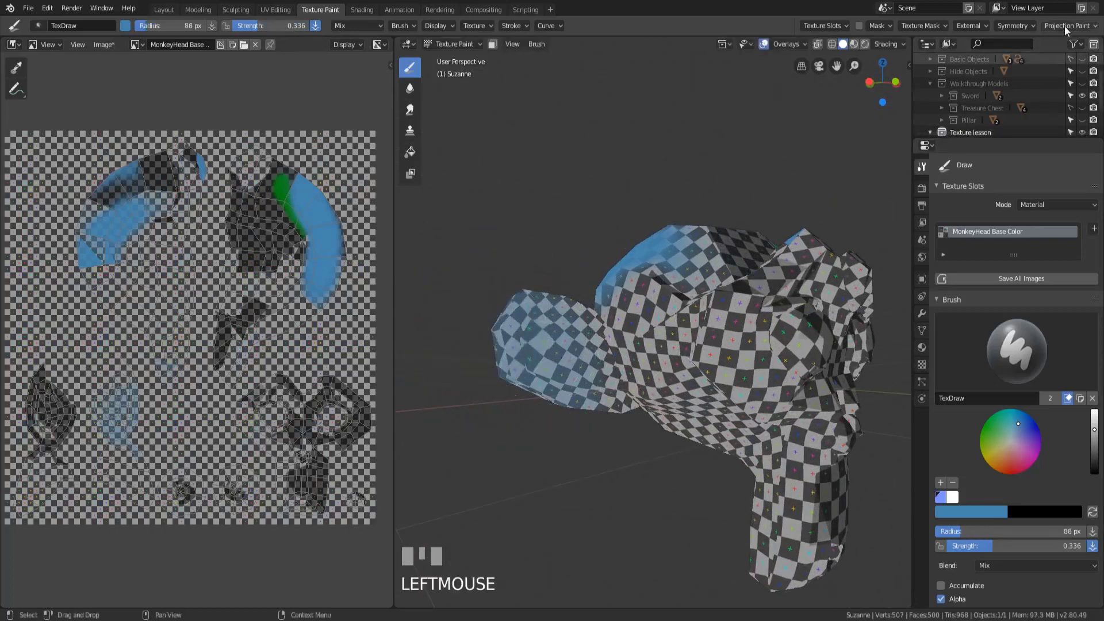
click(416, 156)
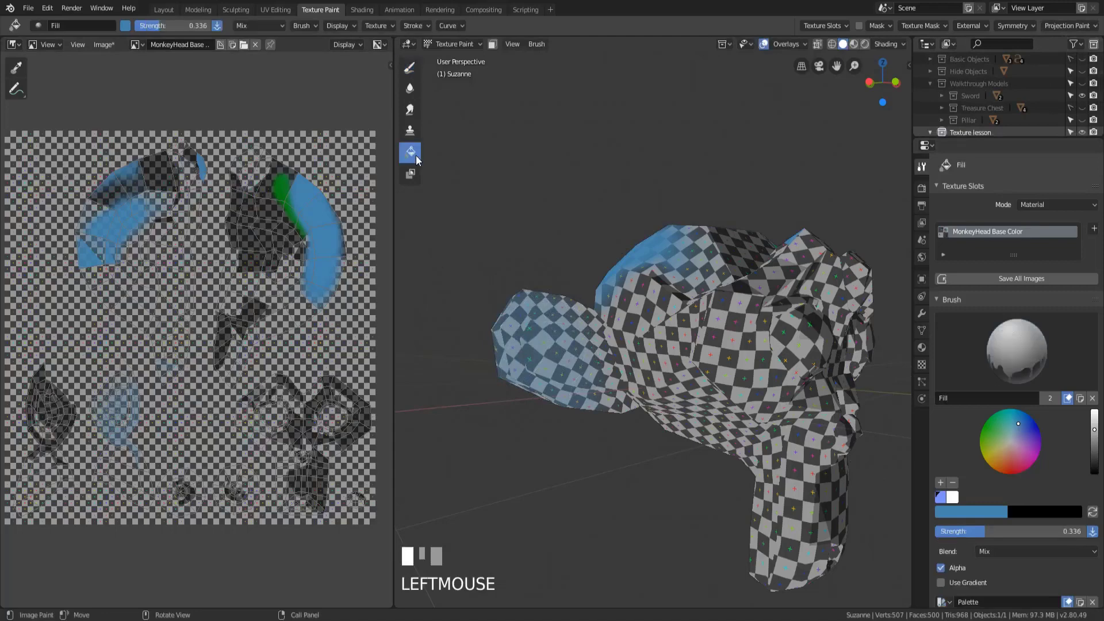
click(409, 67)
Step: Paint blue over Suzanne's eye area and across the face
mouse_move(747, 407)
middle_down()
mouse_move(695, 376)
mouse_move(690, 340)
middle_up()
mouse_move(690, 341)
mouse_down()
mouse_move(686, 422)
mouse_move(713, 322)
mouse_move(735, 377)
mouse_move(676, 339)
mouse_up()
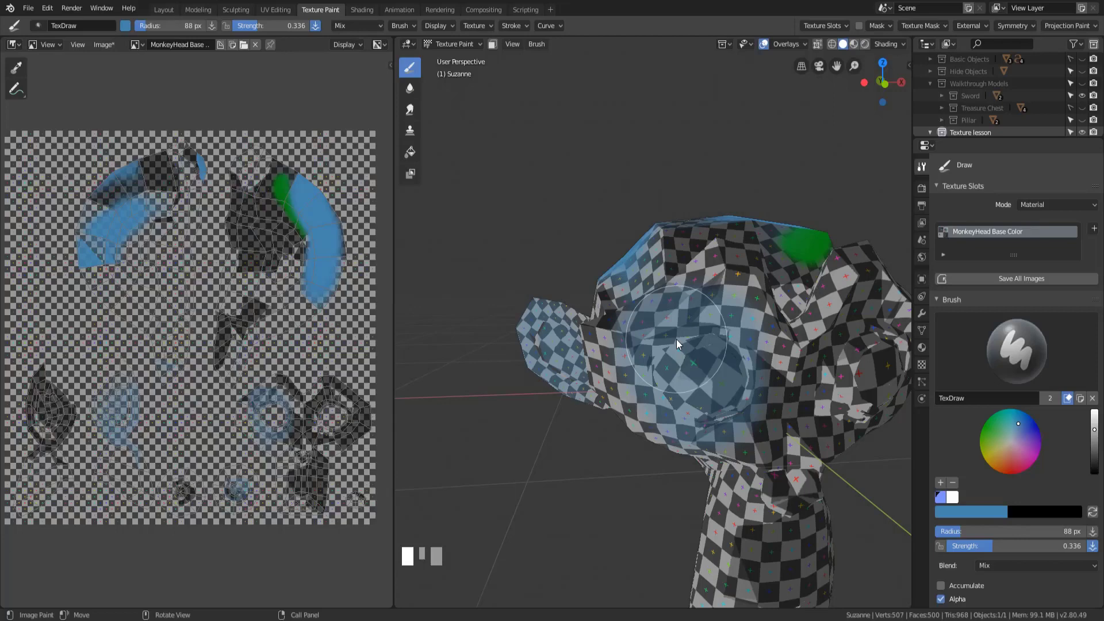
middle_drag(676, 340, 654, 277)
click(654, 277)
mouse_move(654, 278)
mouse_down()
mouse_move(607, 345)
mouse_move(655, 382)
mouse_move(648, 399)
mouse_move(613, 302)
mouse_move(699, 257)
mouse_up()
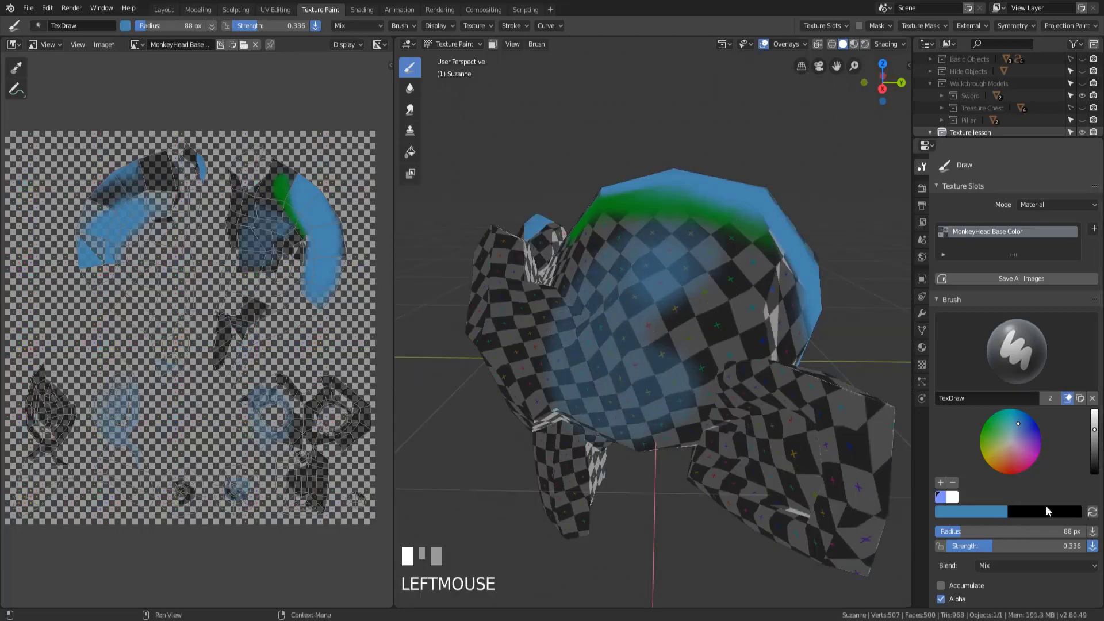
Step: At strength 1.000 and radius 159 px, paint a strong blue ring and cover the forehead
key(shift+f)
click(677, 278)
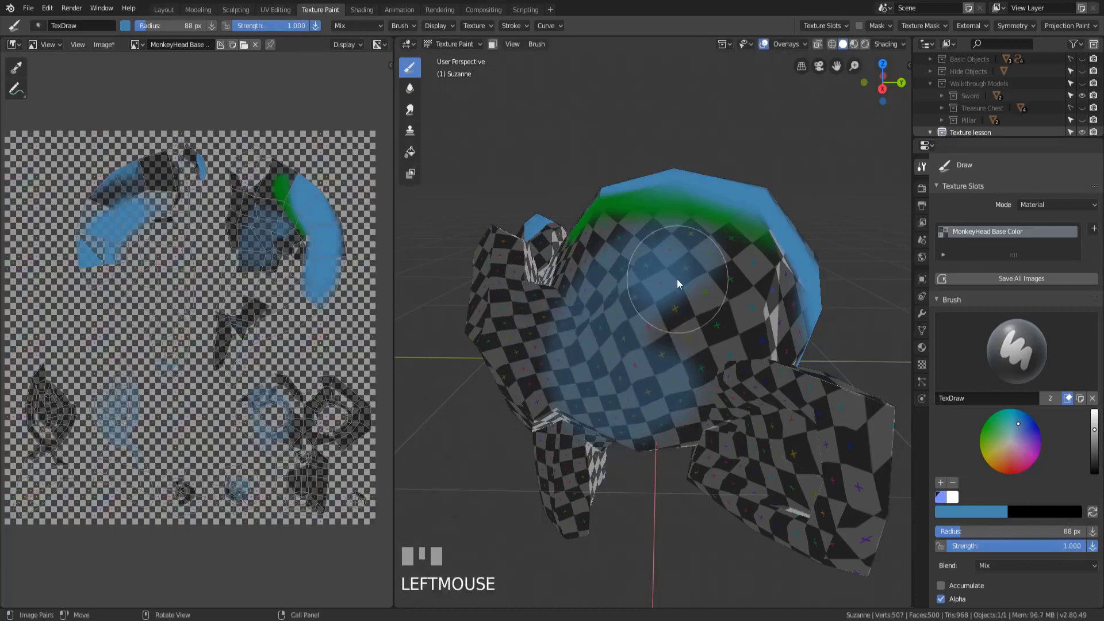
mouse_move(677, 278)
mouse_down()
mouse_move(638, 413)
mouse_move(767, 275)
mouse_move(783, 339)
mouse_move(740, 507)
mouse_move(814, 402)
mouse_move(871, 426)
mouse_up()
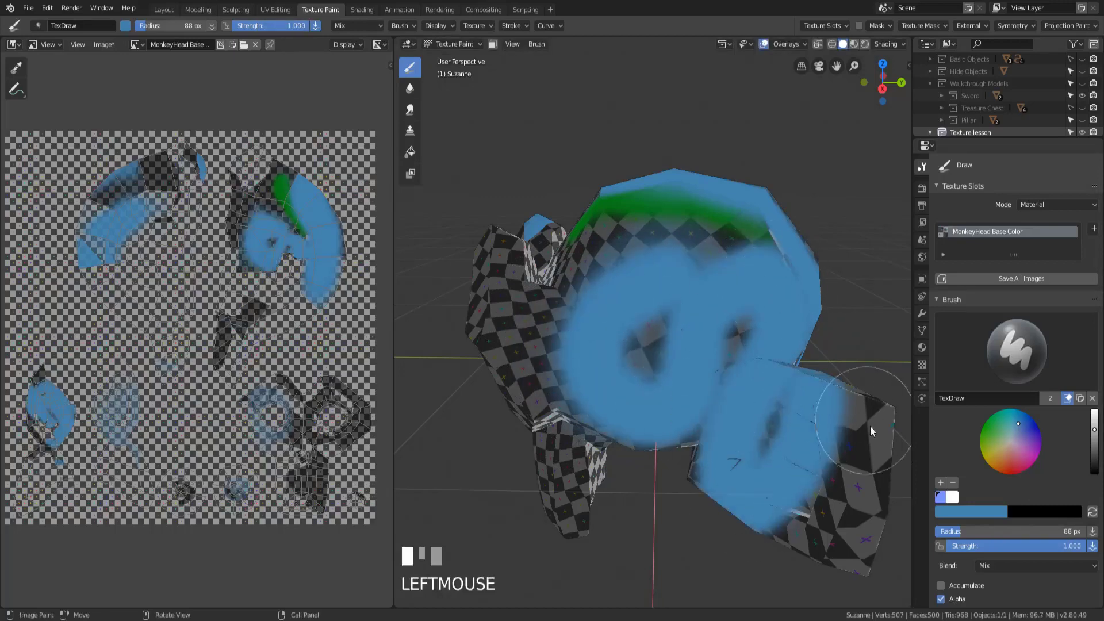
mouse_move(871, 425)
middle_down()
mouse_move(806, 478)
mouse_move(658, 259)
mouse_move(677, 234)
middle_up()
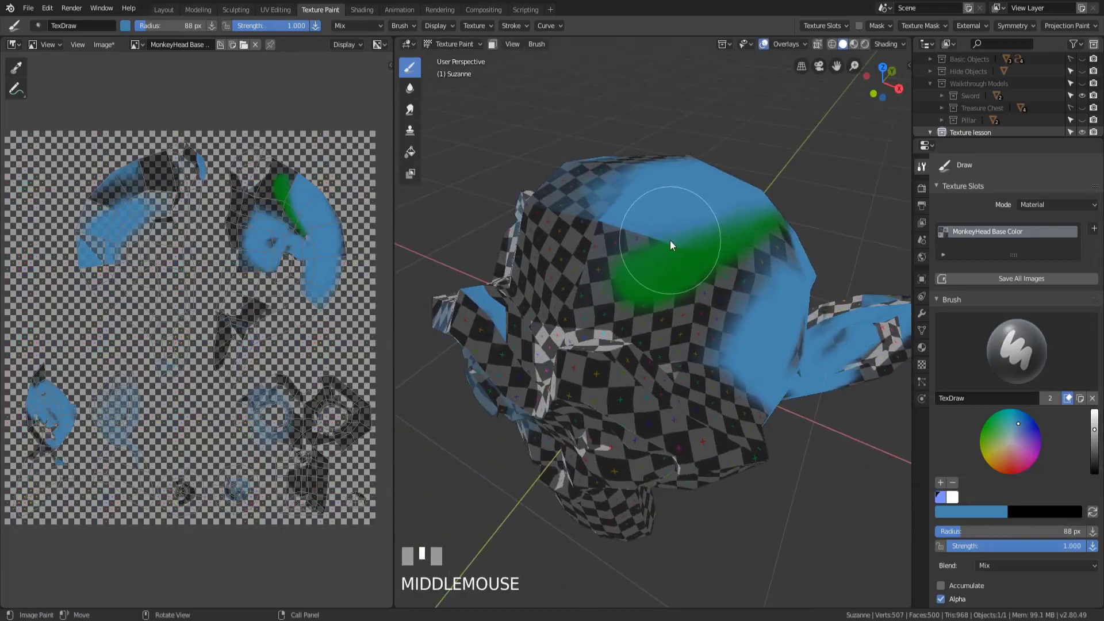
key(f)
click(709, 275)
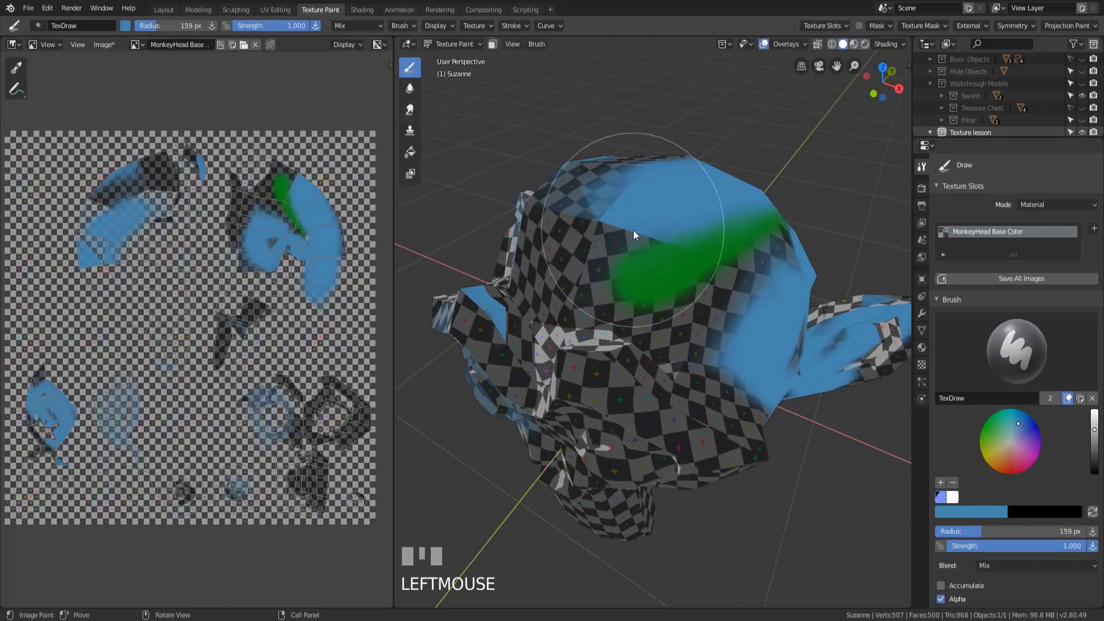
mouse_move(634, 230)
mouse_down()
mouse_move(651, 204)
mouse_move(661, 345)
mouse_move(563, 409)
mouse_move(748, 402)
mouse_up()
Step: Switch to the Soften brush and blur the checker texture across the head
click(410, 90)
mouse_move(598, 287)
middle_down()
mouse_move(719, 371)
mouse_move(654, 385)
mouse_move(653, 350)
middle_up()
scroll(695, 368, up, 2)
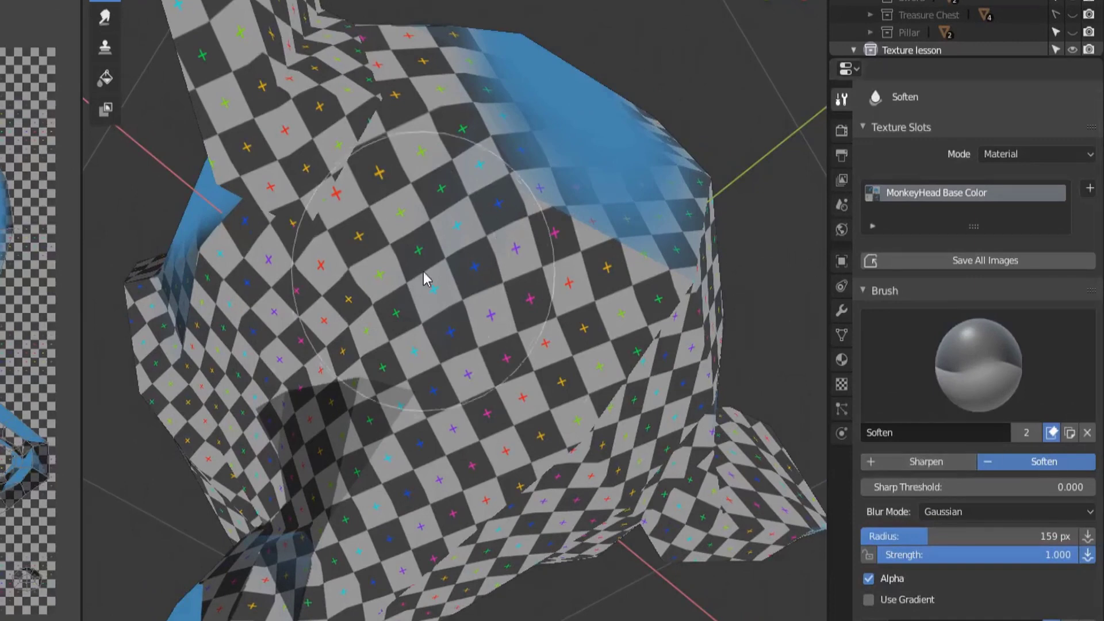
mouse_move(424, 276)
mouse_down()
mouse_move(451, 236)
mouse_move(412, 406)
mouse_move(485, 376)
mouse_move(555, 253)
mouse_move(477, 465)
mouse_move(585, 393)
mouse_move(669, 286)
mouse_up()
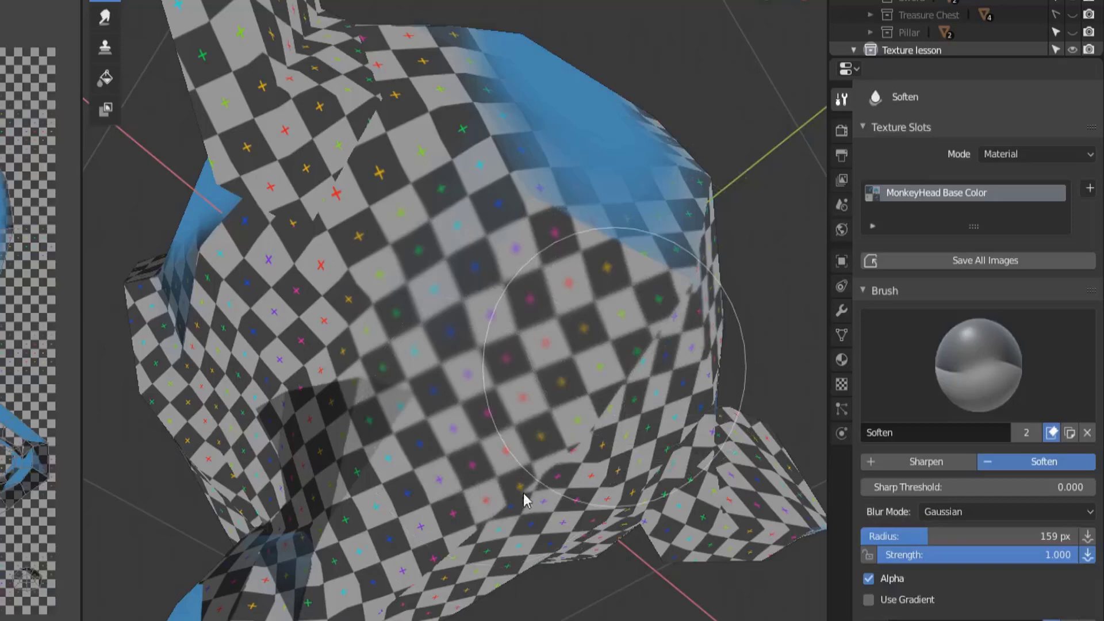
mouse_move(524, 499)
mouse_down()
mouse_move(539, 462)
mouse_move(451, 207)
mouse_move(388, 127)
mouse_move(295, 227)
mouse_move(273, 269)
mouse_move(355, 104)
mouse_move(257, 182)
mouse_move(229, 225)
mouse_move(346, 311)
mouse_move(448, 225)
mouse_move(324, 357)
mouse_move(254, 520)
mouse_move(305, 590)
mouse_move(323, 331)
mouse_up()
mouse_move(456, 165)
mouse_down()
mouse_move(412, 470)
mouse_move(426, 315)
mouse_move(491, 361)
mouse_move(485, 291)
mouse_up()
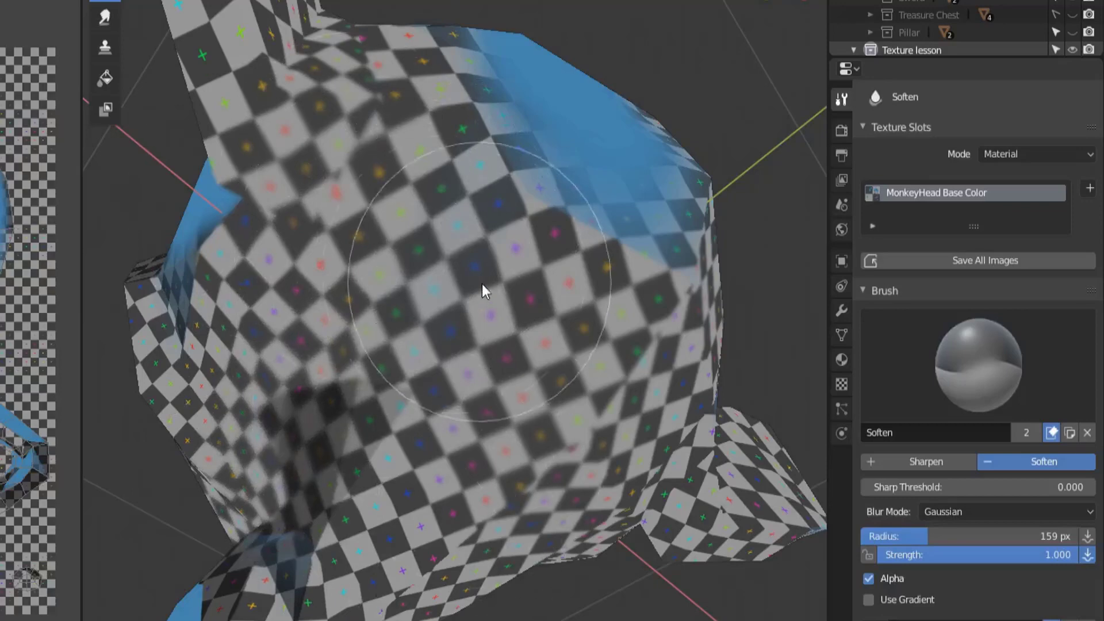
Step: Set the brush direction to Sharpen and sharpen the checker squares across the whole head
click(916, 465)
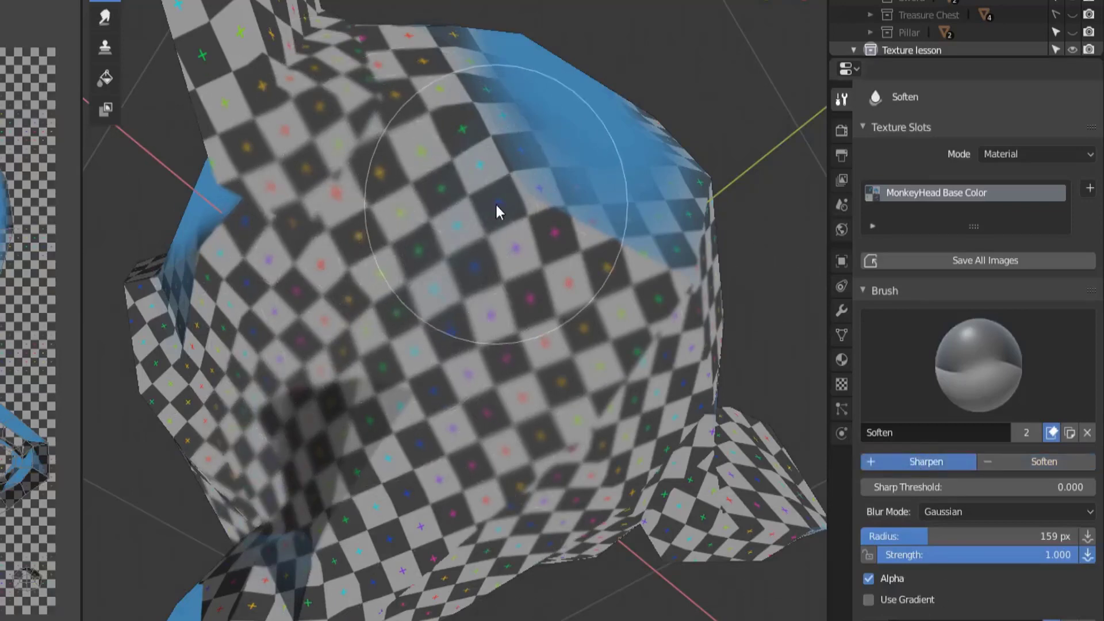
mouse_move(498, 213)
mouse_down()
mouse_move(529, 347)
mouse_move(592, 278)
mouse_move(564, 454)
mouse_move(655, 303)
mouse_move(628, 283)
mouse_move(636, 333)
mouse_up()
middle_drag(636, 333, 525, 295)
mouse_move(525, 296)
mouse_down()
mouse_move(488, 426)
mouse_move(425, 265)
mouse_move(379, 436)
mouse_move(354, 265)
mouse_move(319, 346)
mouse_move(295, 307)
mouse_move(289, 228)
mouse_move(233, 414)
mouse_up()
mouse_move(162, 367)
mouse_down()
mouse_move(224, 198)
mouse_move(171, 308)
mouse_move(151, 356)
mouse_move(249, 148)
mouse_move(150, 309)
mouse_up()
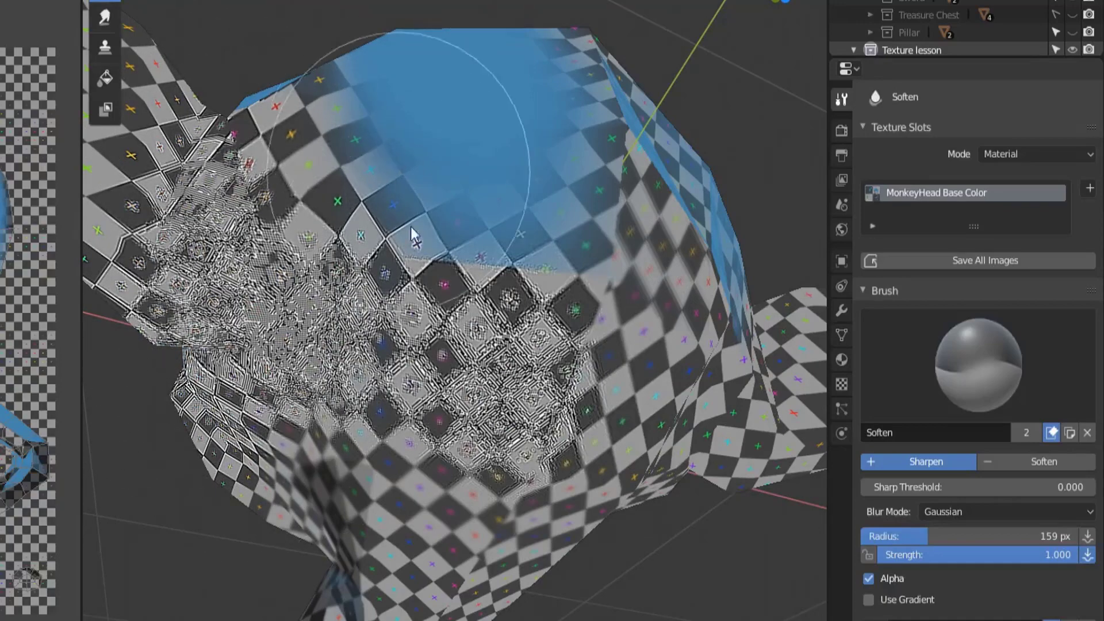
middle_drag(456, 172, 405, 227)
mouse_move(404, 228)
mouse_down()
mouse_move(410, 299)
mouse_move(427, 331)
mouse_move(532, 173)
mouse_move(616, 115)
mouse_move(577, 473)
mouse_up()
mouse_move(597, 434)
middle_down()
mouse_move(560, 250)
mouse_move(482, 302)
mouse_move(451, 513)
mouse_move(567, 336)
mouse_move(446, 381)
mouse_move(633, 402)
middle_up()
Step: Switch the brush direction back to Soften and return to a front view
click(1012, 466)
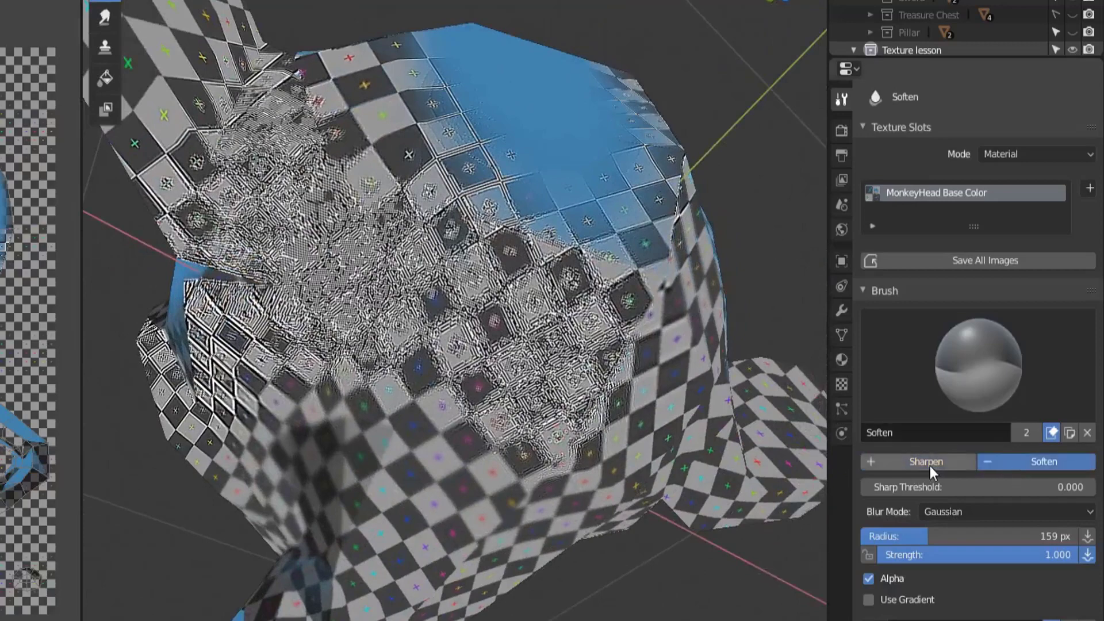
click(930, 464)
click(992, 462)
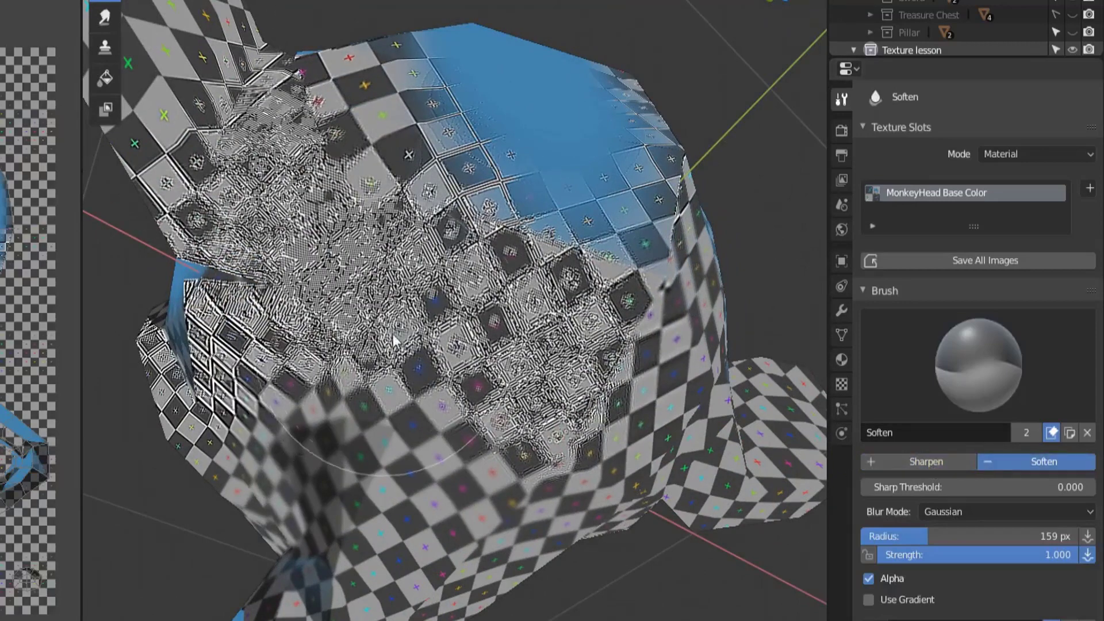
middle_drag(358, 320, 411, 322)
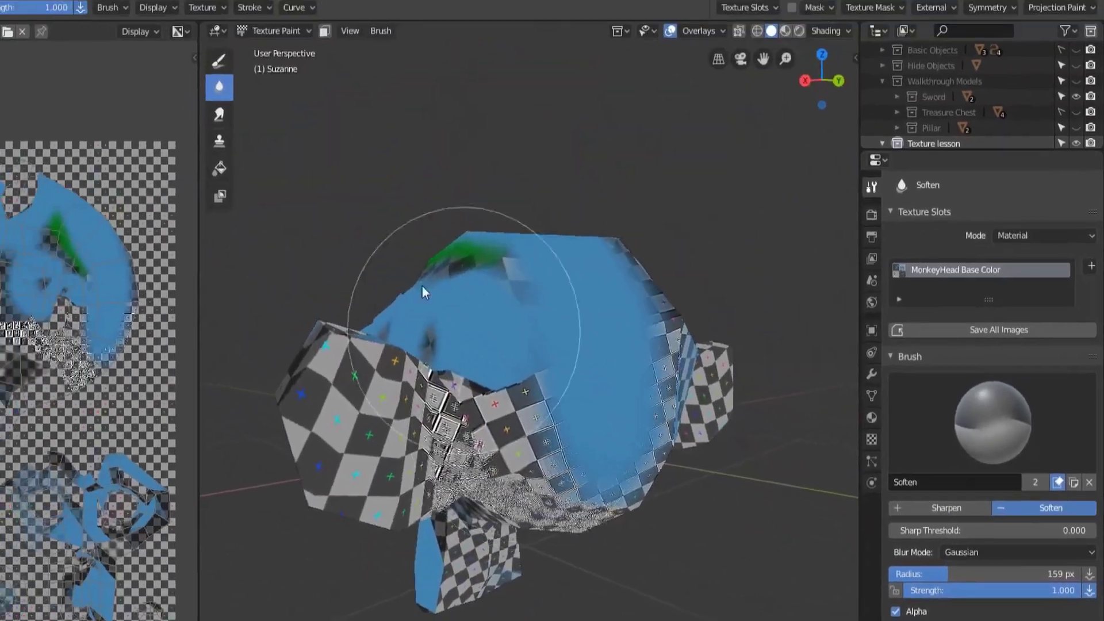
Step: Select the Smear brush, smear blue down the face, and set strength 0.285
click(116, 27)
scroll(469, 360, up, 4)
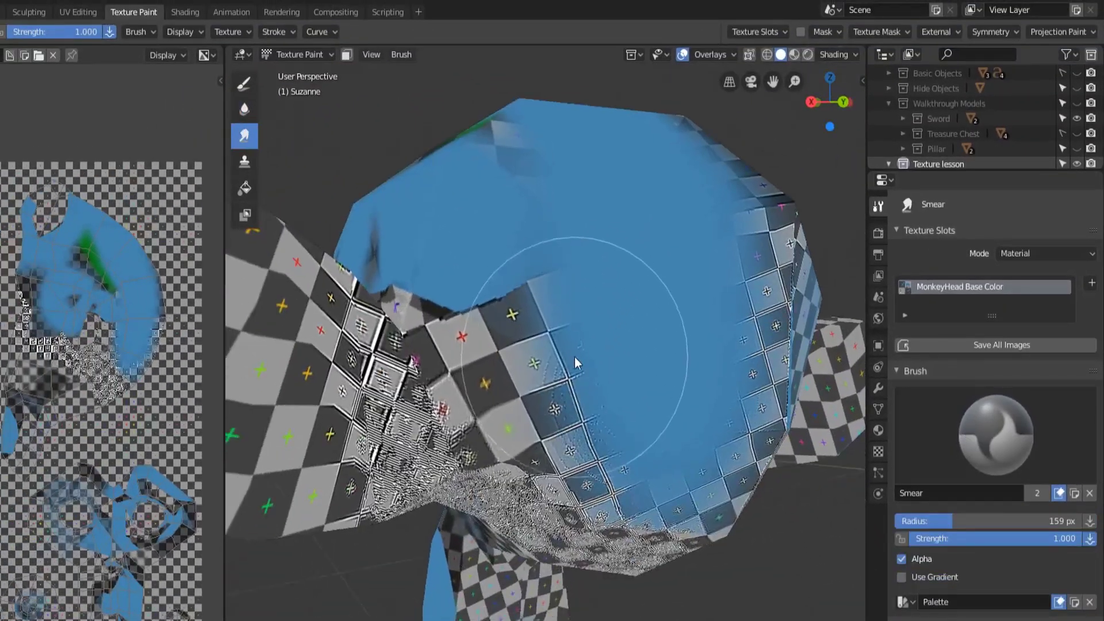
mouse_move(567, 329)
mouse_down()
mouse_move(535, 403)
mouse_move(546, 423)
mouse_move(568, 405)
mouse_move(460, 503)
mouse_move(552, 285)
mouse_move(521, 314)
mouse_move(423, 526)
mouse_move(481, 255)
mouse_move(272, 520)
mouse_up()
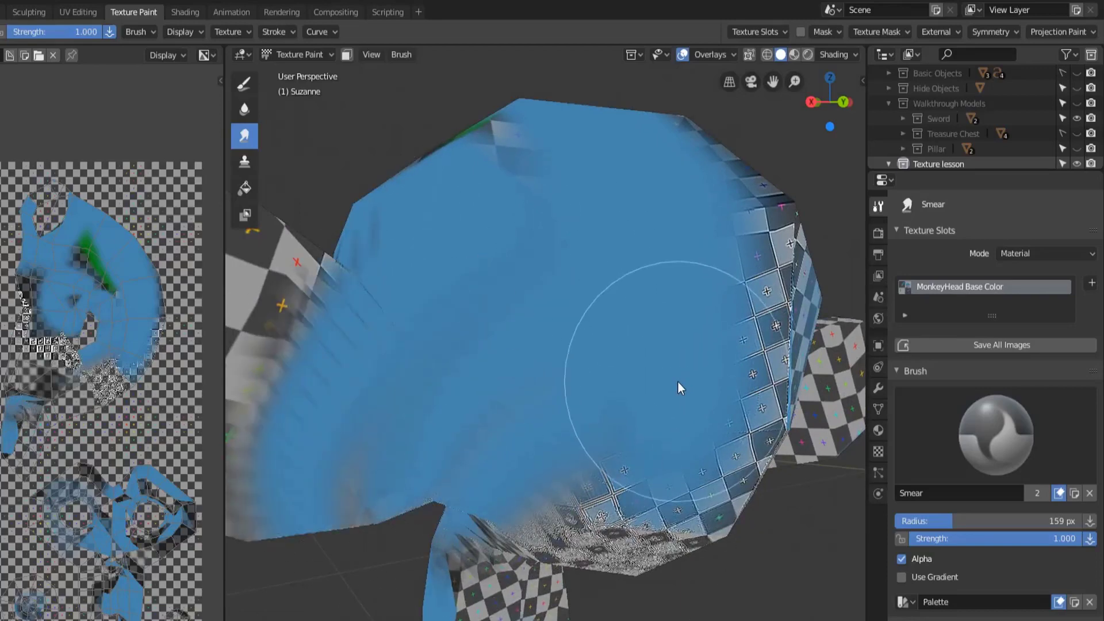
key(shift+f)
click(733, 459)
Step: Smear the green paint up, left and down-right across the checker patches
scroll(667, 518, down, 5)
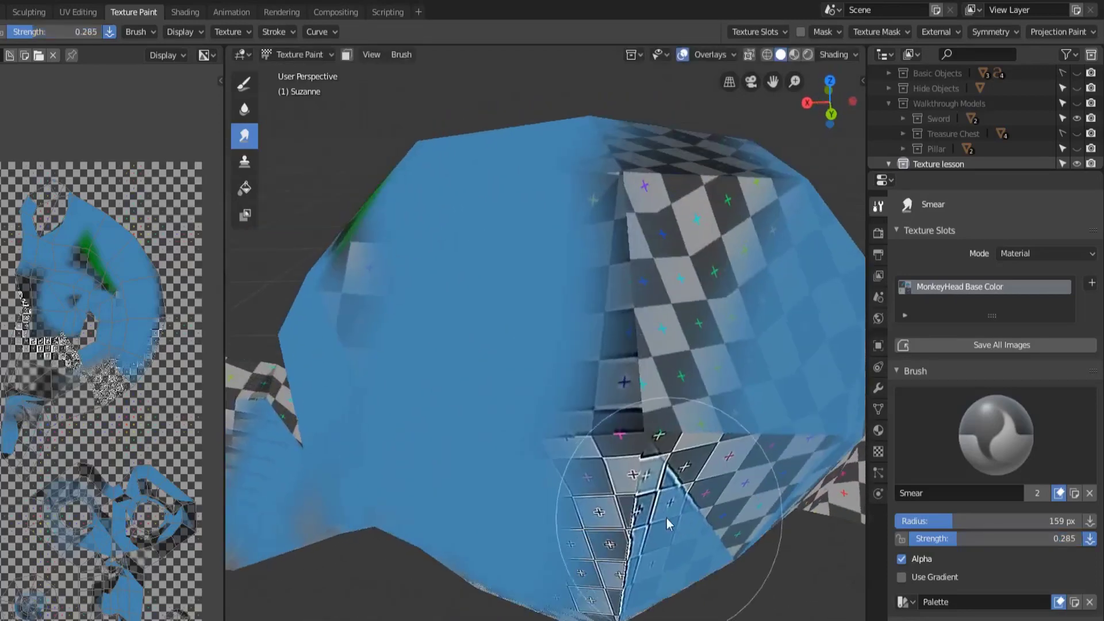
middle_drag(608, 389, 794, 371)
middle_drag(585, 309, 823, 316)
scroll(589, 410, up, 5)
mouse_move(563, 447)
middle_down()
mouse_move(601, 408)
mouse_move(617, 353)
mouse_move(571, 454)
middle_up()
mouse_move(552, 485)
mouse_down()
mouse_move(571, 311)
mouse_move(627, 466)
mouse_move(658, 247)
mouse_move(705, 448)
mouse_move(728, 400)
mouse_move(740, 229)
mouse_move(726, 477)
mouse_move(567, 424)
mouse_up()
mouse_move(515, 496)
mouse_down()
mouse_move(372, 458)
mouse_move(376, 544)
mouse_up()
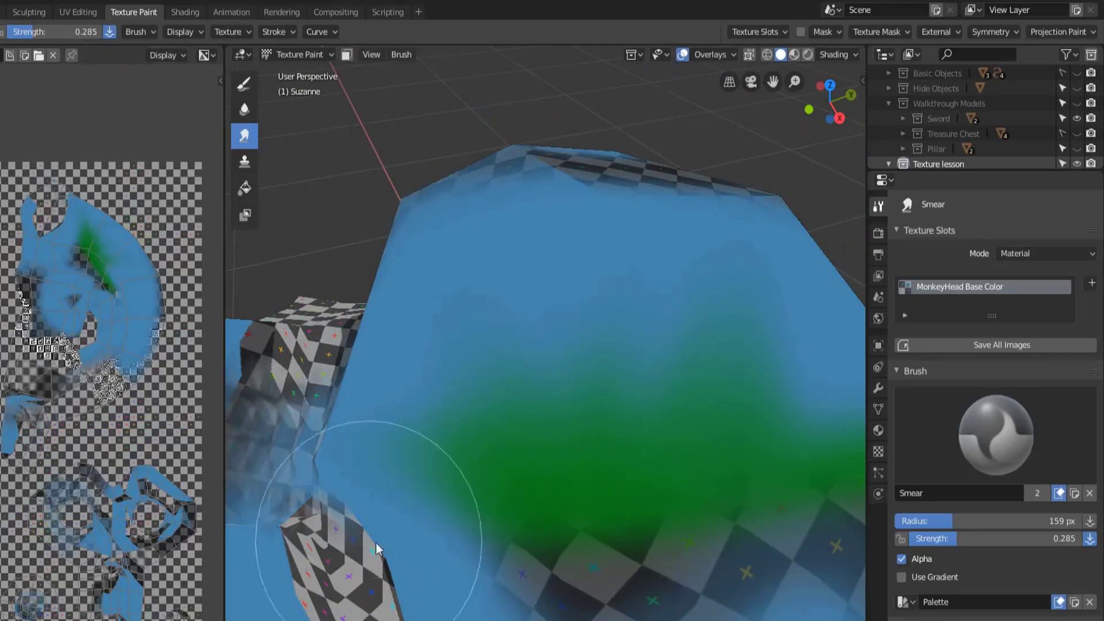
mouse_move(568, 494)
mouse_down()
mouse_move(573, 540)
mouse_move(665, 496)
mouse_move(667, 608)
mouse_up()
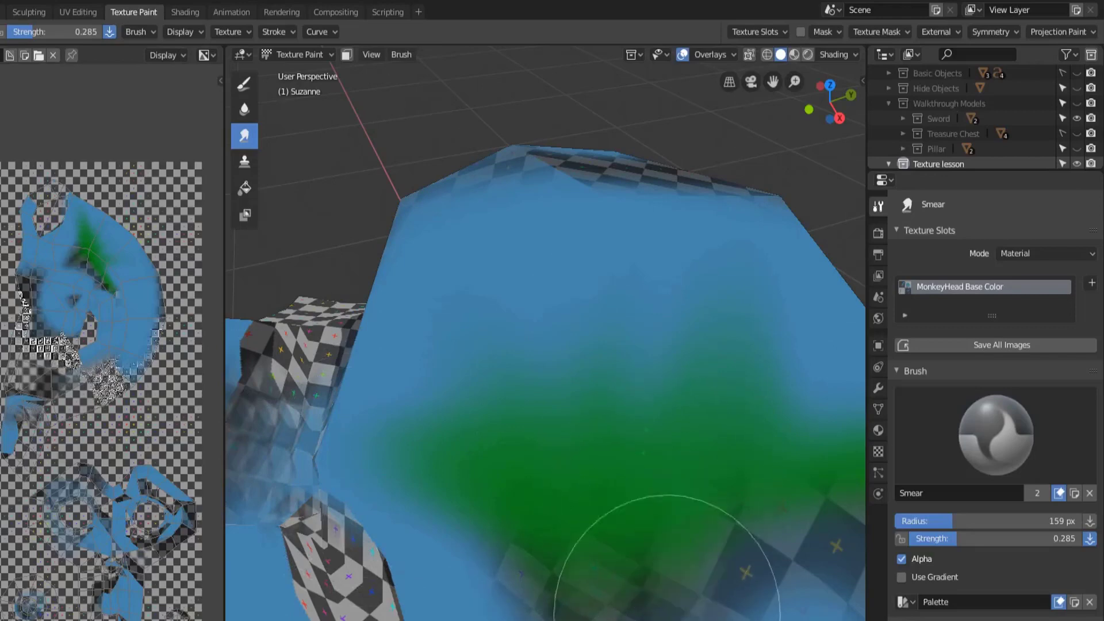
scroll(610, 583, down, 3)
middle_drag(603, 581, 488, 344)
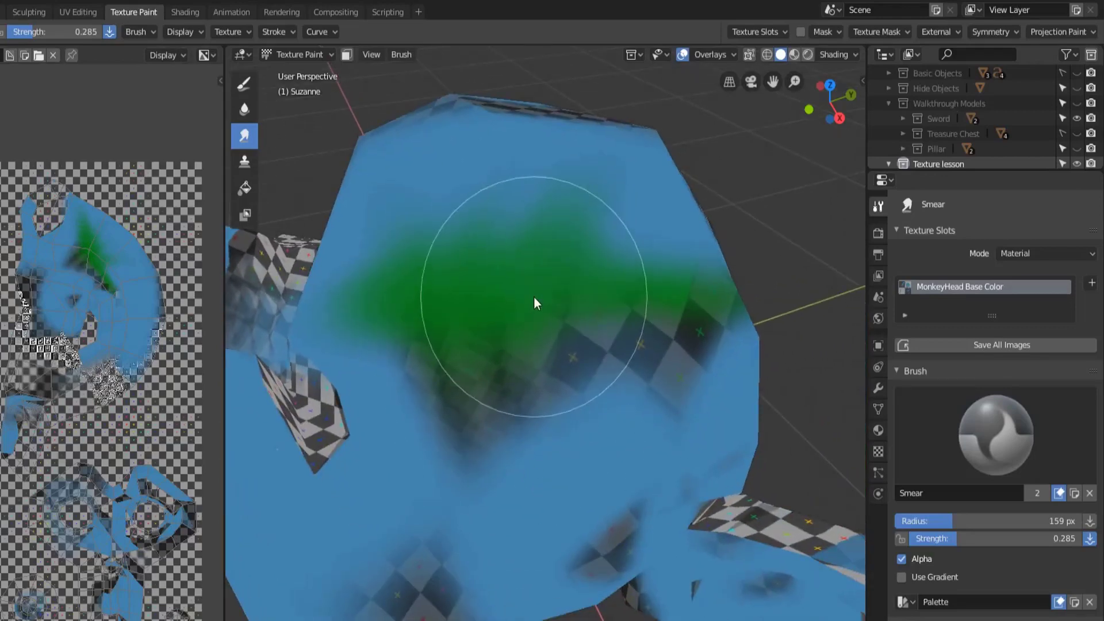
mouse_move(598, 363)
mouse_down()
mouse_move(646, 298)
mouse_move(722, 434)
mouse_up()
mouse_move(461, 346)
mouse_down()
mouse_move(405, 466)
mouse_move(421, 298)
mouse_move(377, 415)
mouse_up()
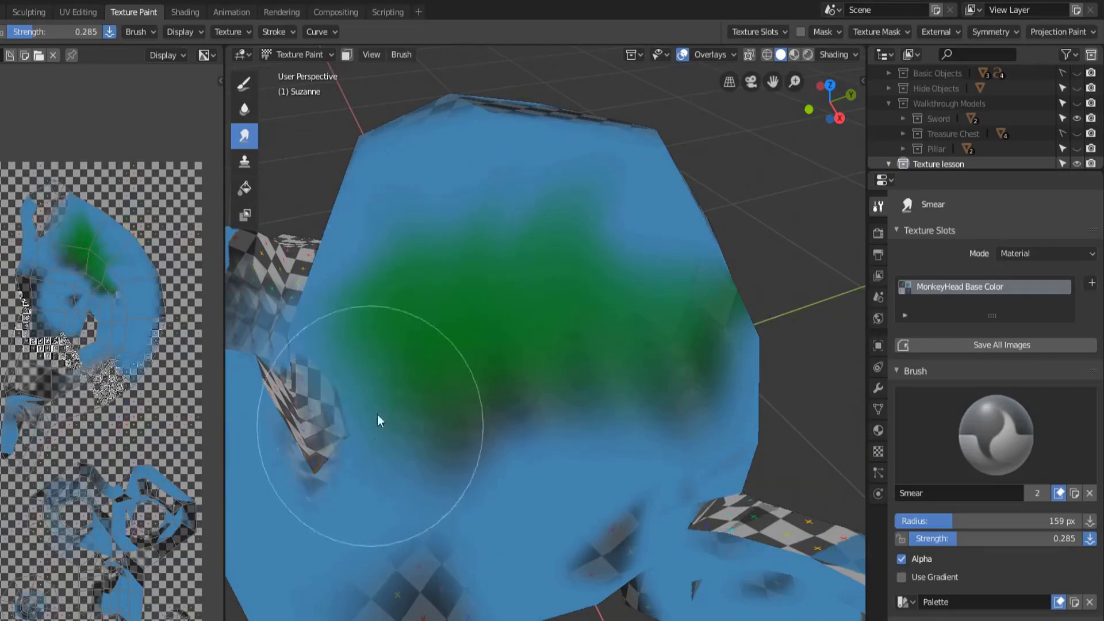
Step: Orbit around the head and reset the Smear strength to 1.000
middle_drag(369, 591, 529, 431)
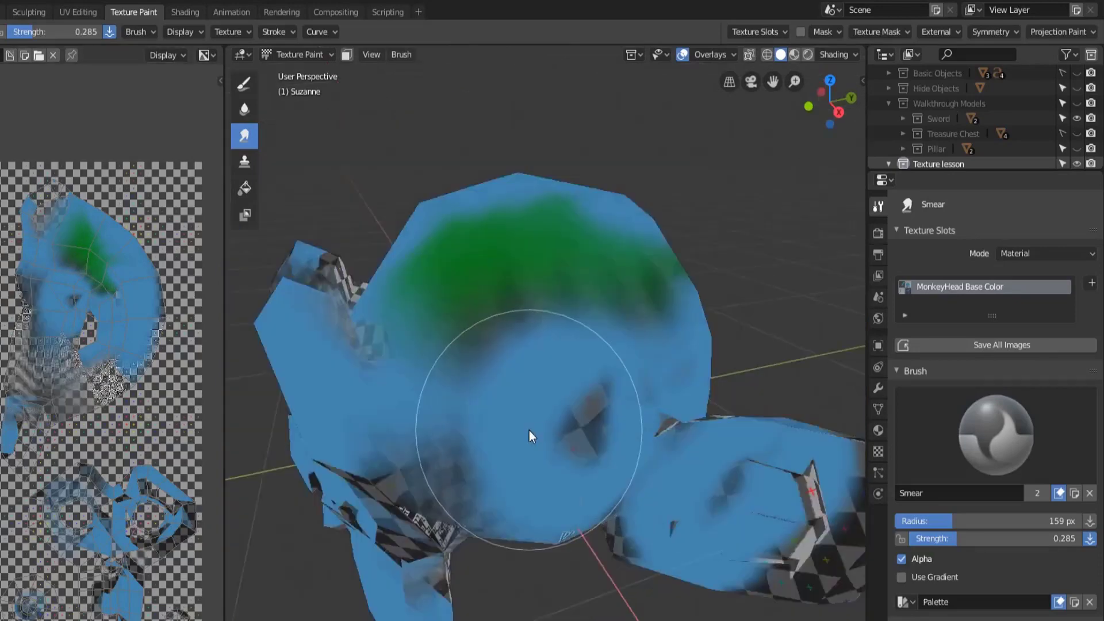
middle_drag(606, 473, 559, 365)
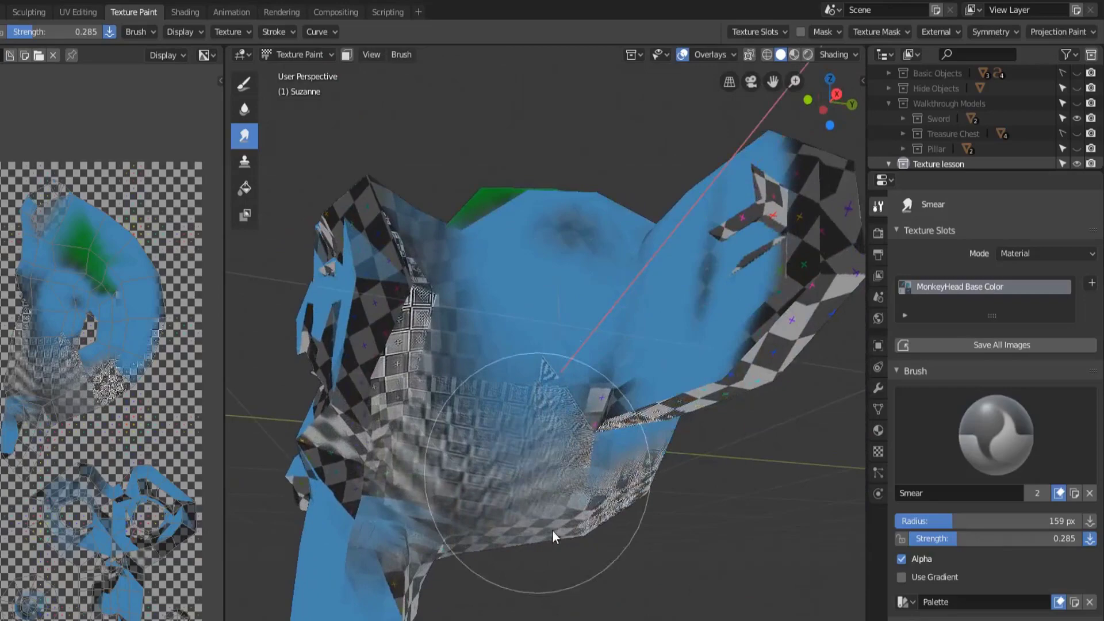
mouse_move(557, 527)
middle_down()
mouse_move(571, 463)
mouse_move(465, 509)
middle_up()
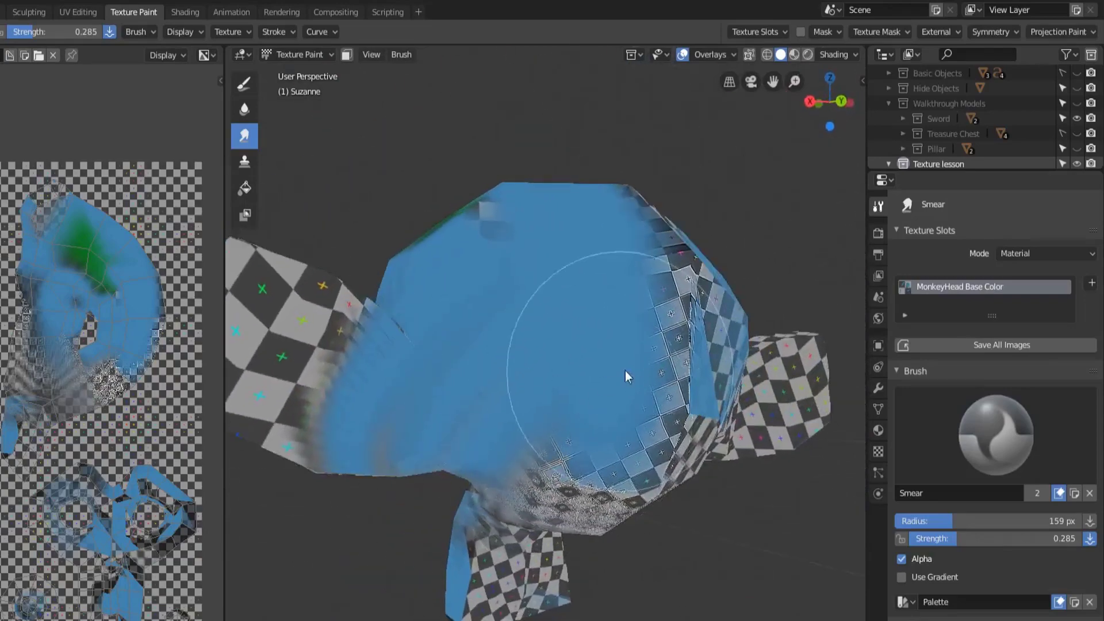
middle_drag(626, 374, 560, 363)
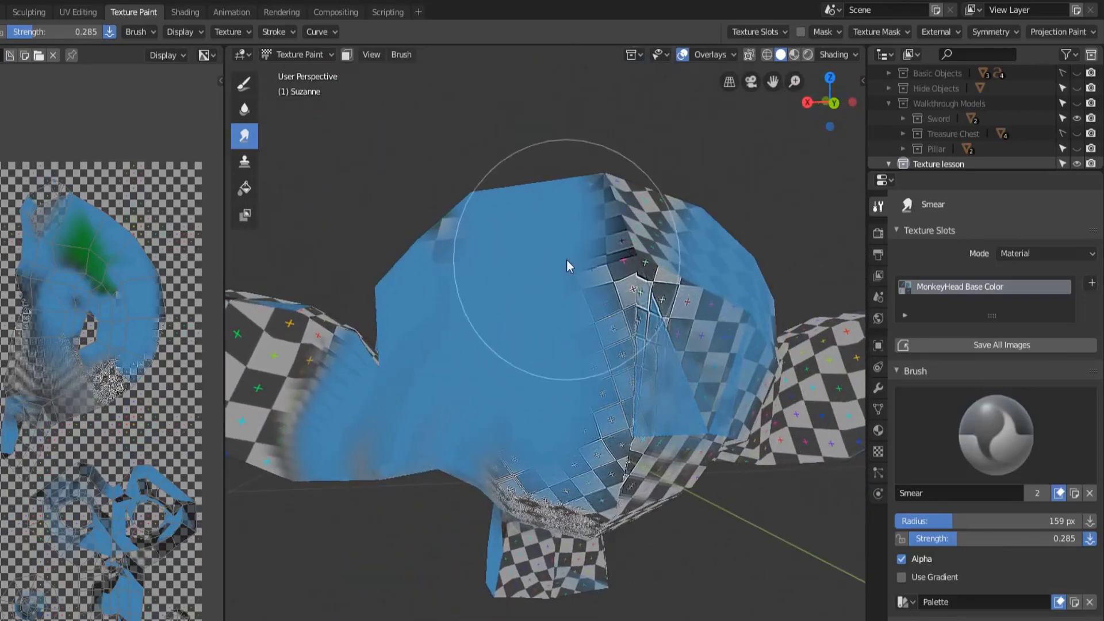
middle_drag(567, 264, 564, 303)
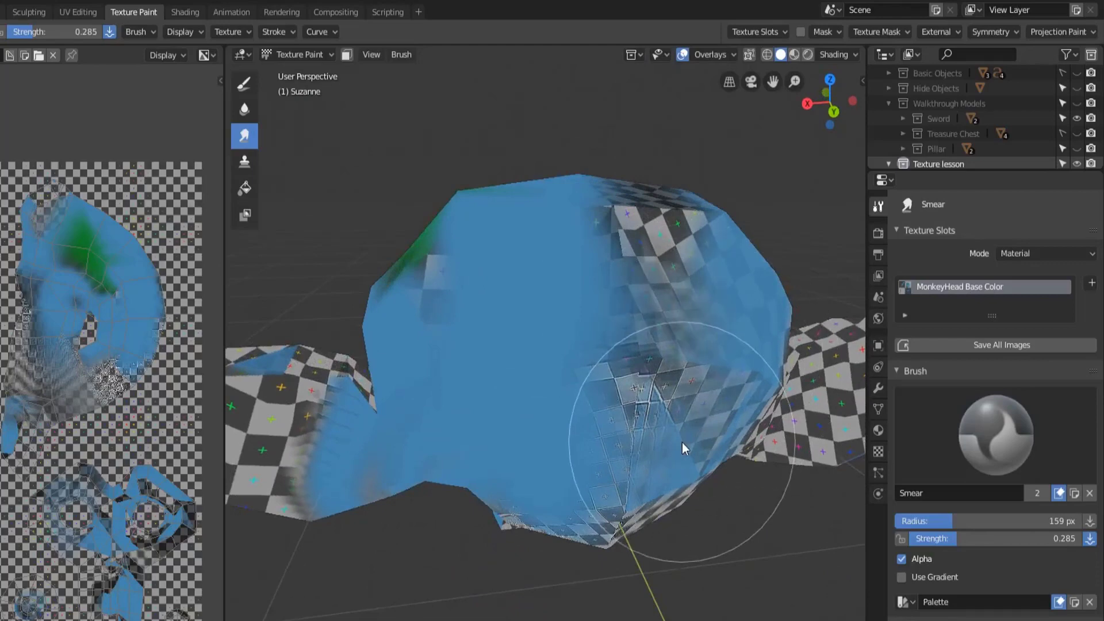
middle_drag(682, 442, 580, 478)
middle_drag(571, 373, 562, 403)
key(shift+f)
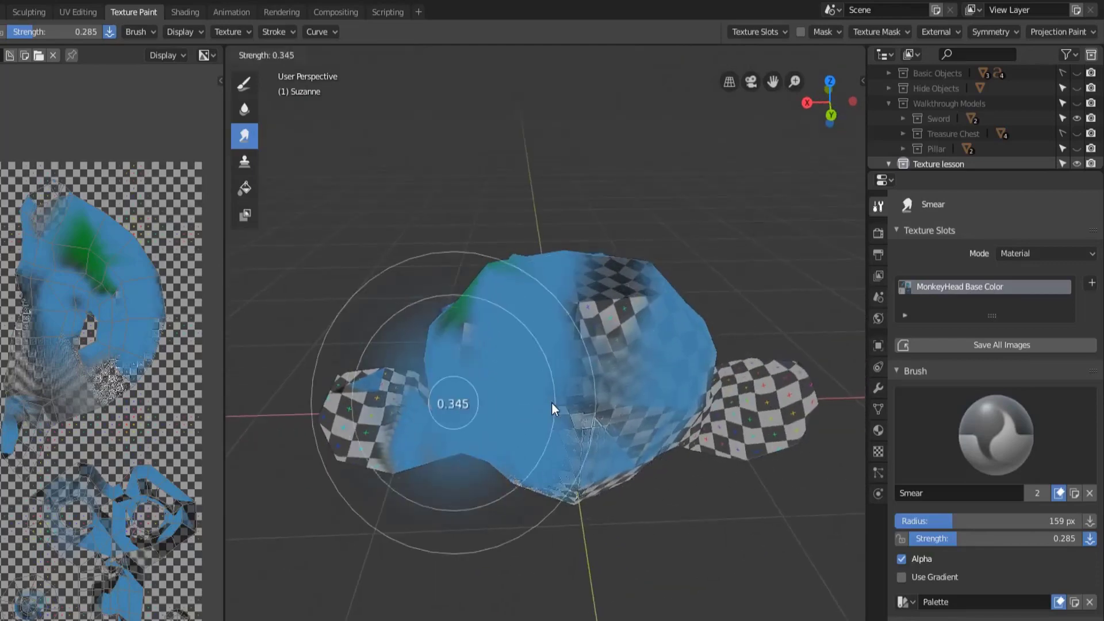
key(1)
key(Return)
Step: Smear green along an arc, pull a blue streak through it, and lower strength to 0.351
mouse_move(458, 407)
middle_down()
mouse_move(627, 454)
mouse_move(565, 404)
mouse_move(599, 304)
middle_up()
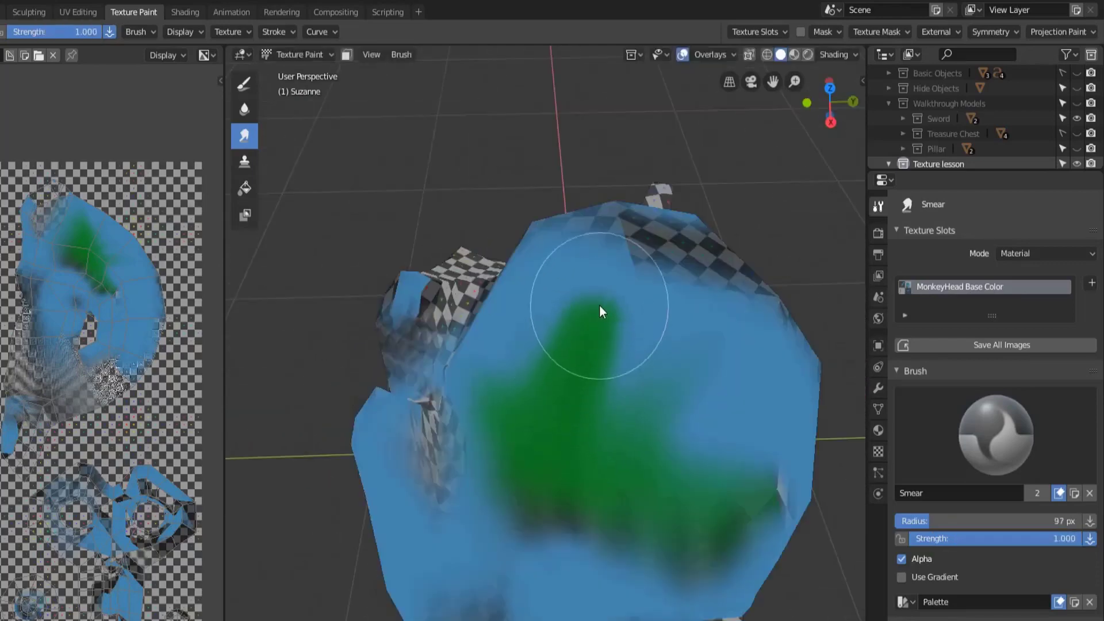
mouse_move(599, 305)
mouse_down()
mouse_move(627, 264)
mouse_move(664, 240)
mouse_move(710, 243)
mouse_move(748, 264)
mouse_move(801, 385)
mouse_move(826, 386)
mouse_up()
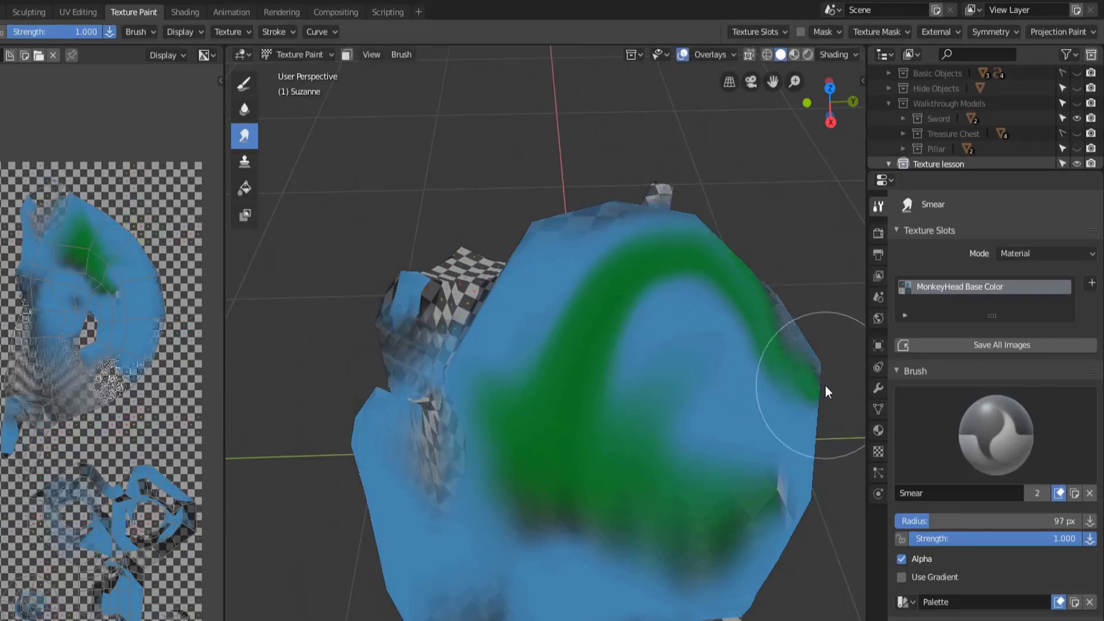
mouse_move(592, 399)
mouse_down()
mouse_move(671, 423)
mouse_move(771, 260)
mouse_move(624, 465)
mouse_move(711, 166)
mouse_move(570, 469)
mouse_move(577, 319)
mouse_move(617, 129)
mouse_move(534, 406)
mouse_move(419, 150)
mouse_move(421, 365)
mouse_move(529, 398)
mouse_move(563, 206)
mouse_up()
middle_drag(694, 429, 574, 416)
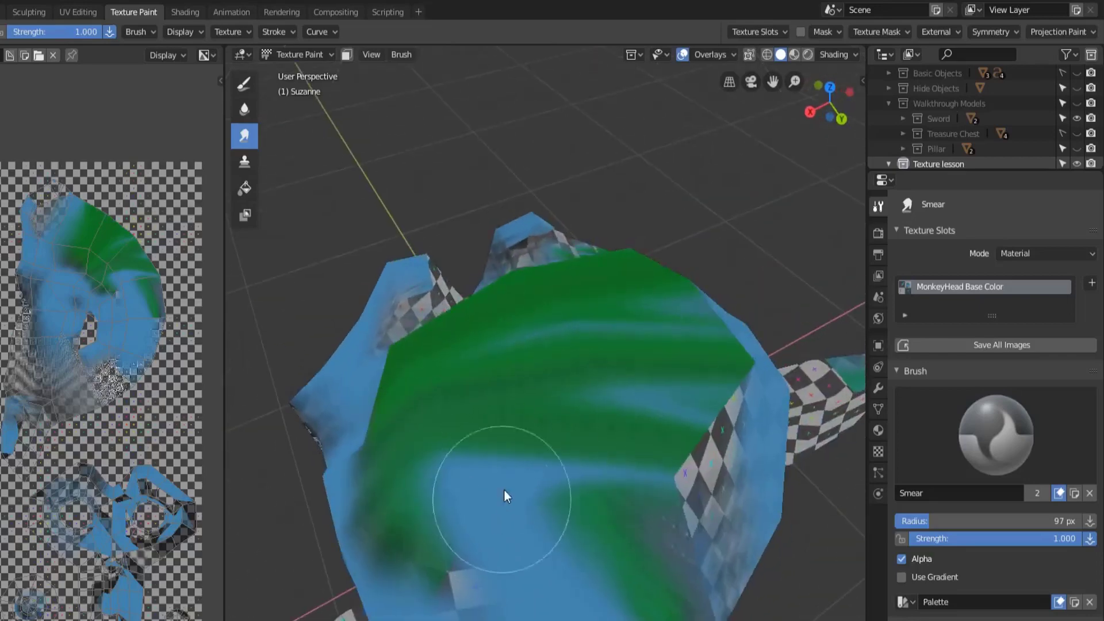
drag(503, 489, 614, 243)
key(shift+f)
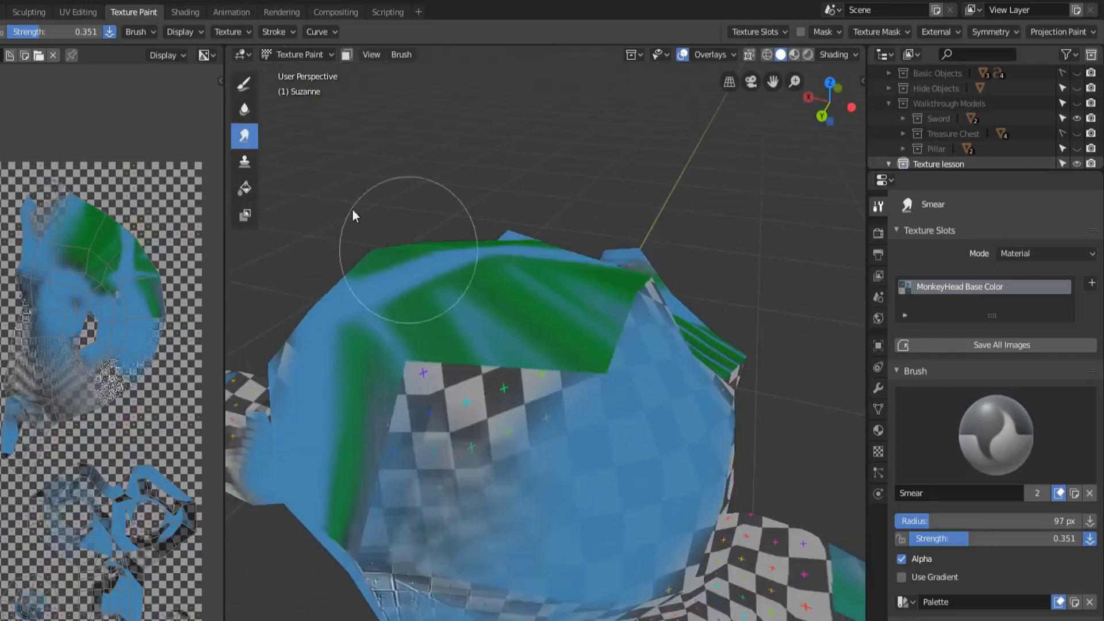
click(352, 208)
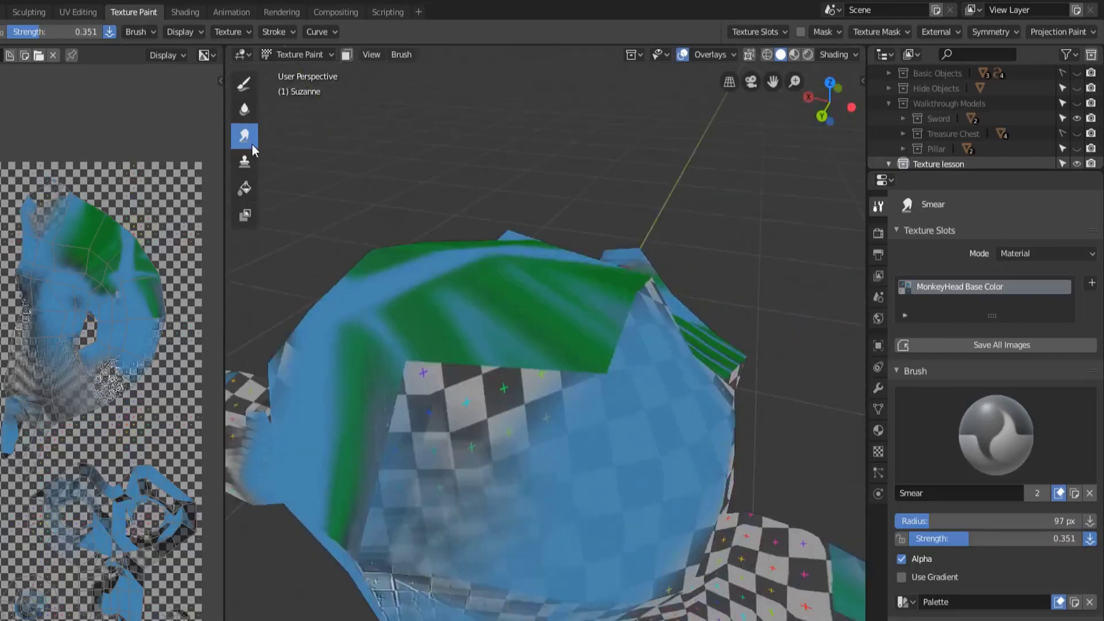
Step: Switch to the Fill brush and flood Suzanne with orange
click(243, 190)
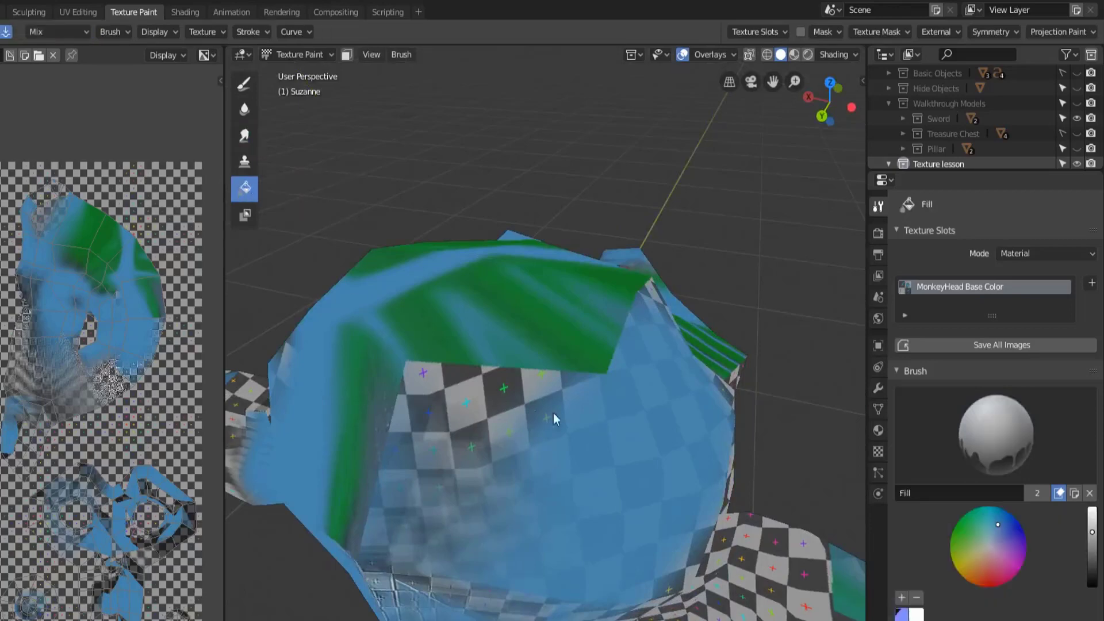
middle_drag(553, 412, 443, 405)
scroll(638, 467, down, 3)
middle_drag(637, 461, 502, 374)
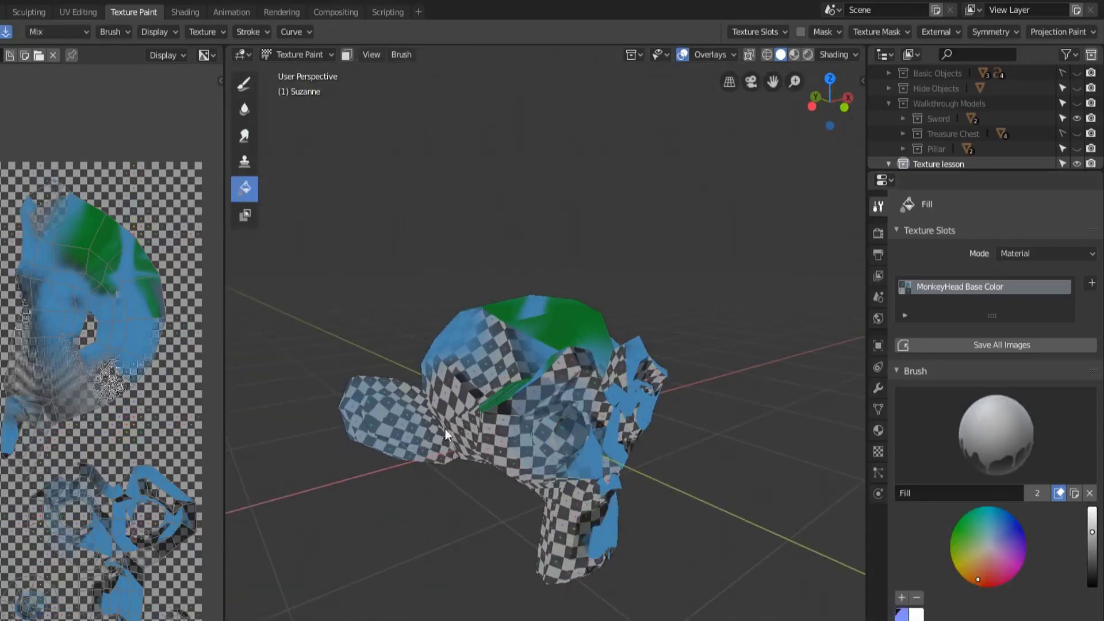
click(481, 378)
middle_drag(481, 379, 591, 399)
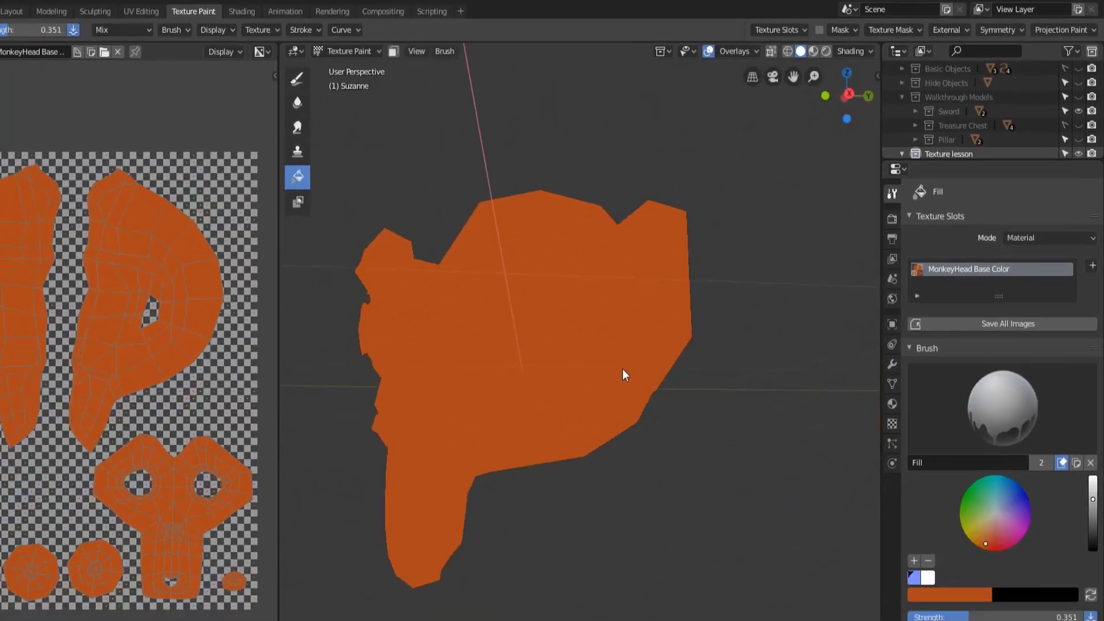
Step: Lower the fill strength to 0.130 and refill Suzanne with green
key(shift+f)
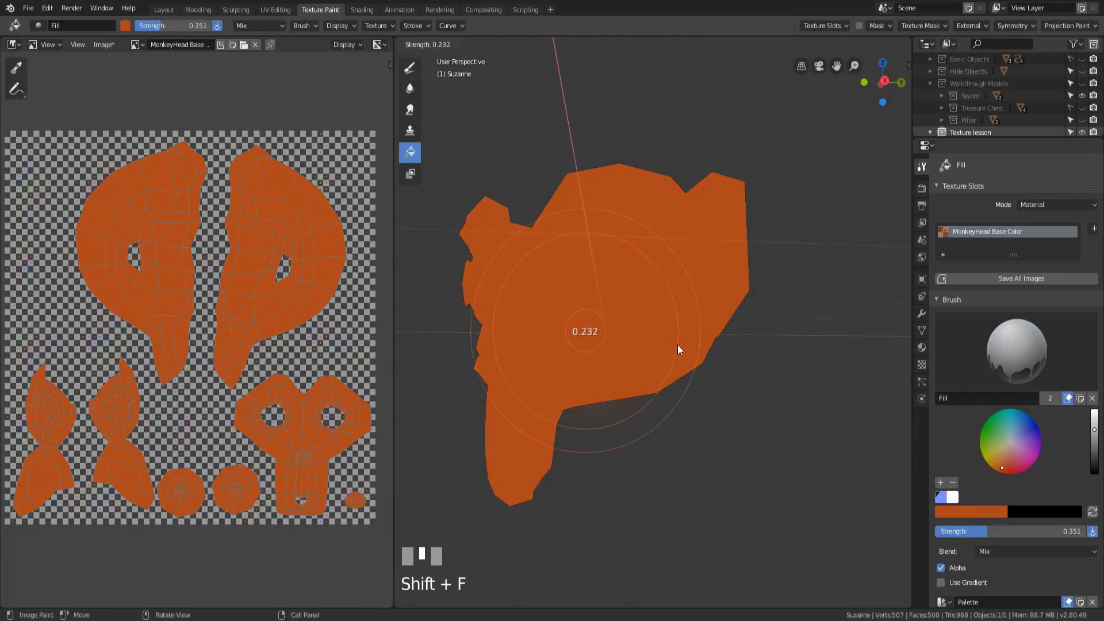
click(615, 423)
middle_drag(684, 360, 671, 312)
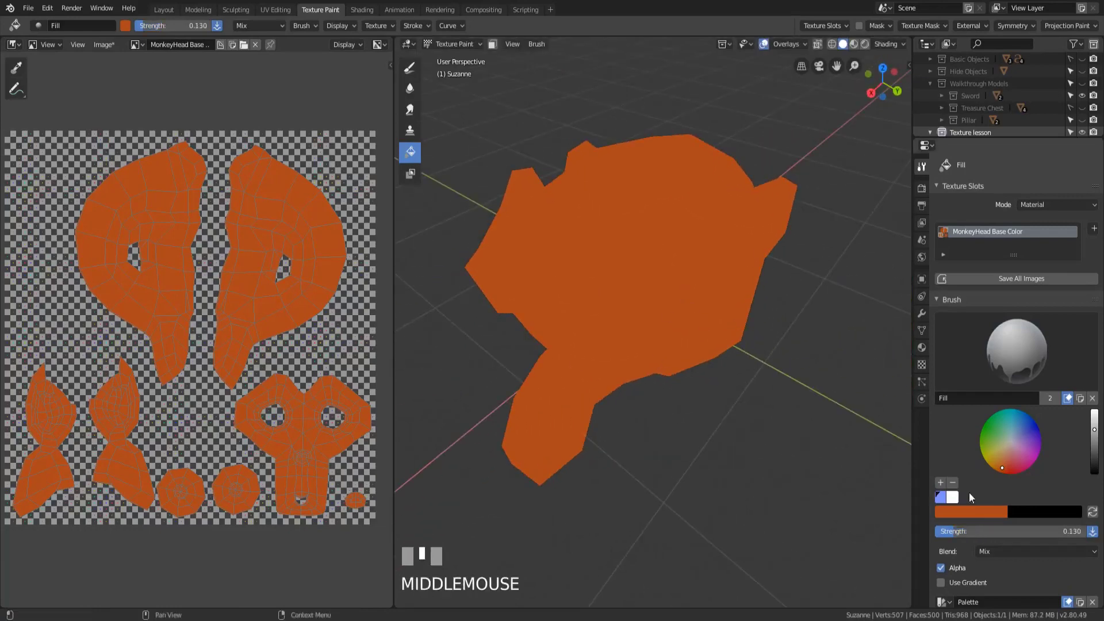
click(623, 286)
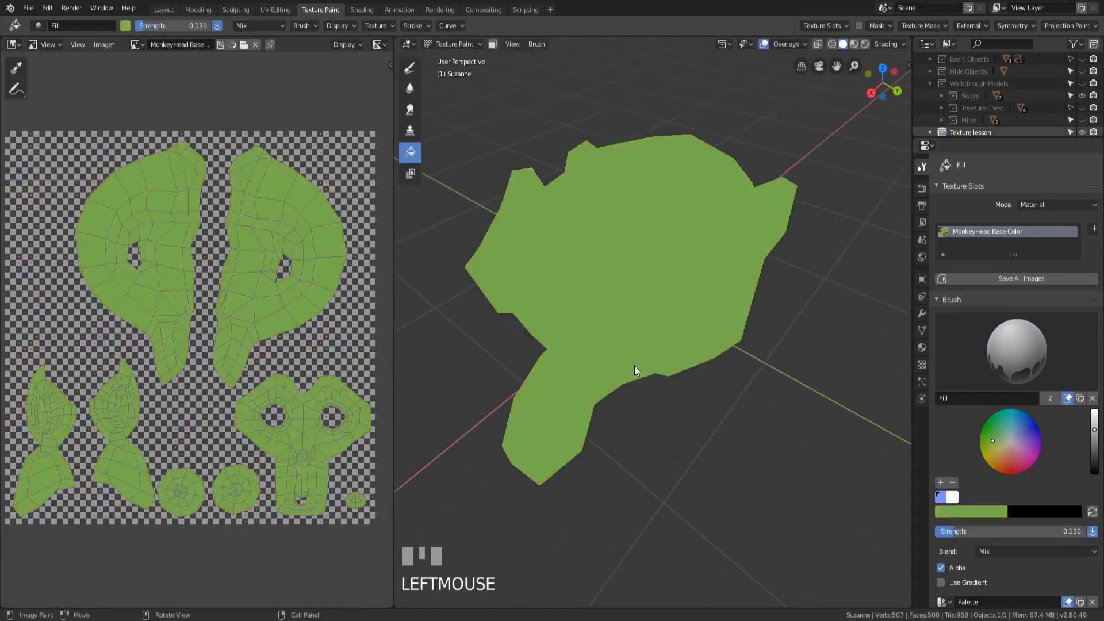
Step: Orbit around Suzanne to inspect the solid green fill
middle_drag(636, 369, 646, 303)
scroll(743, 326, down, 2)
middle_drag(587, 384, 483, 397)
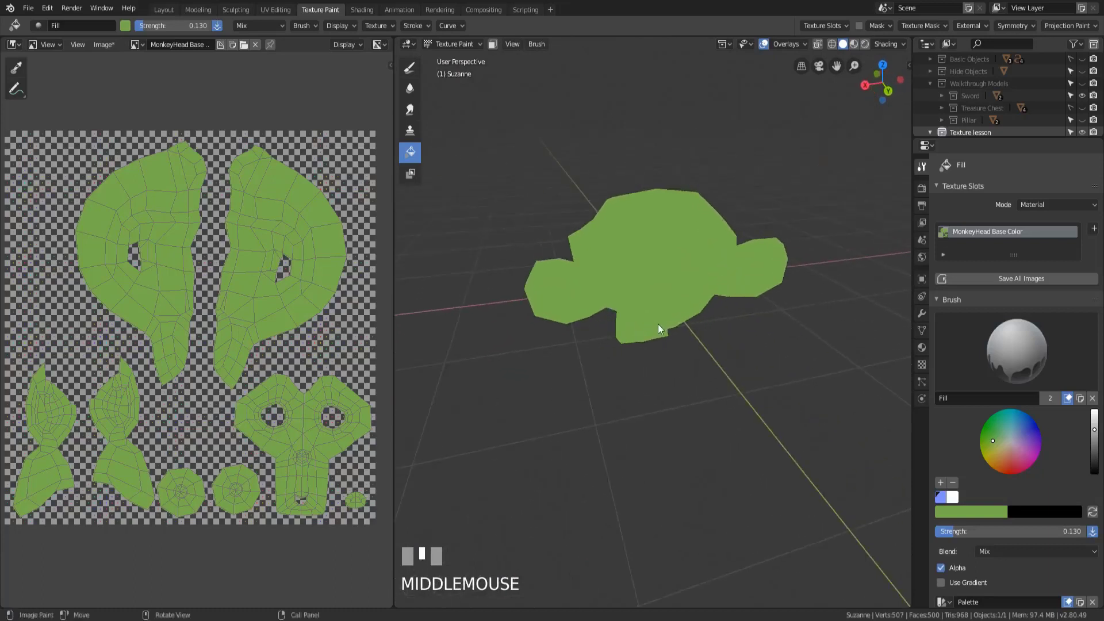
middle_drag(661, 328, 756, 367)
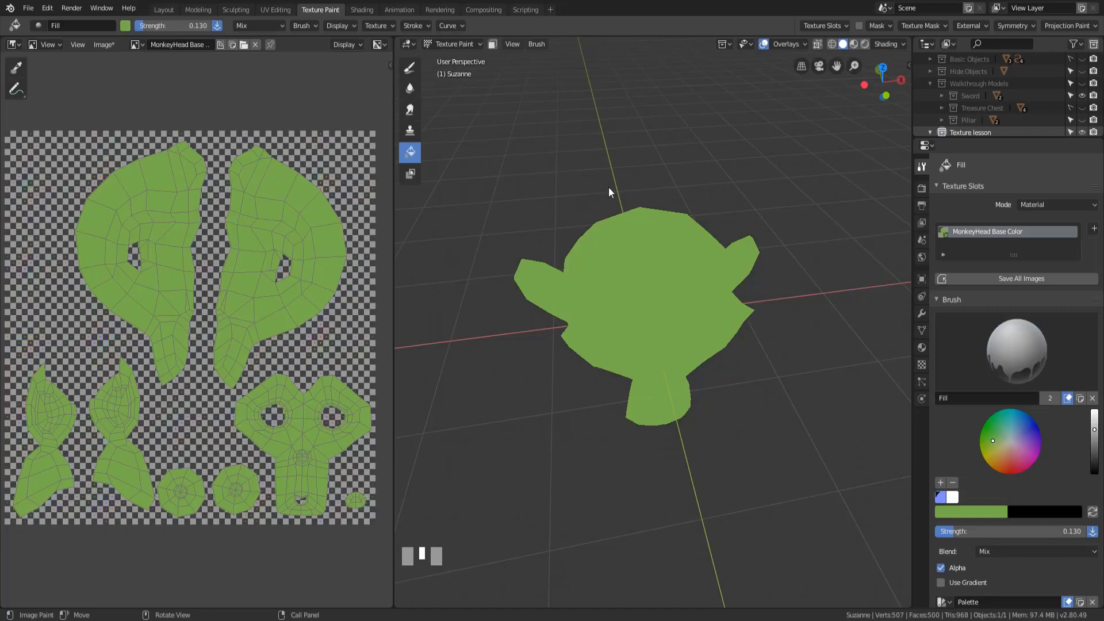
middle_drag(685, 267, 660, 251)
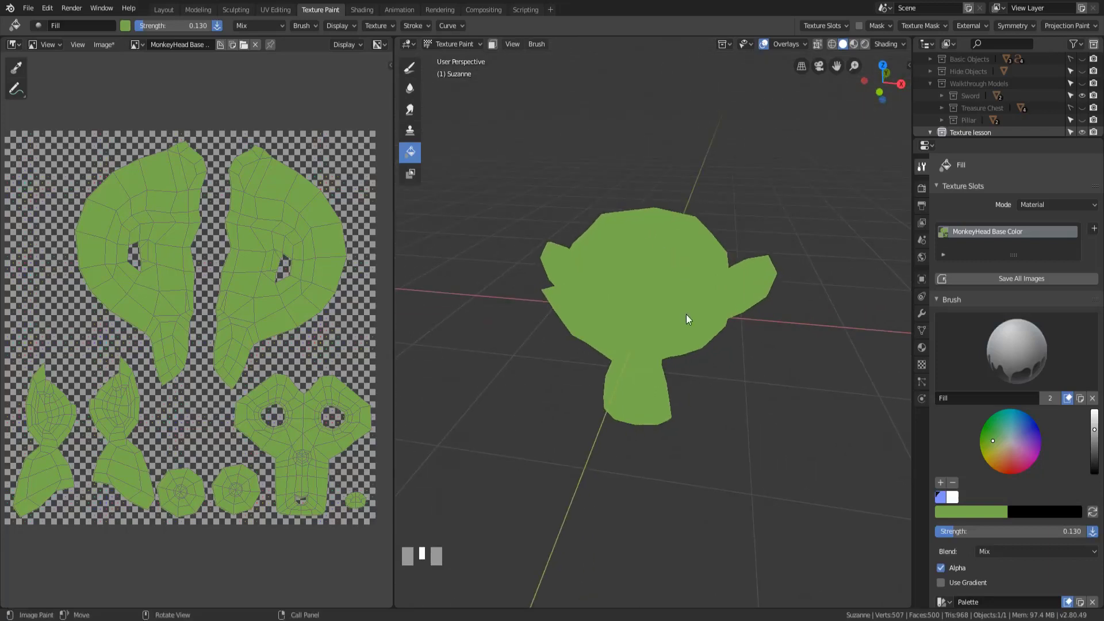
Step: Turn Suzanne to a three-quarter view and check the painted image's options
middle_drag(686, 314, 649, 311)
scroll(650, 310, up, 4)
scroll(644, 322, down, 3)
middle_drag(737, 300, 645, 294)
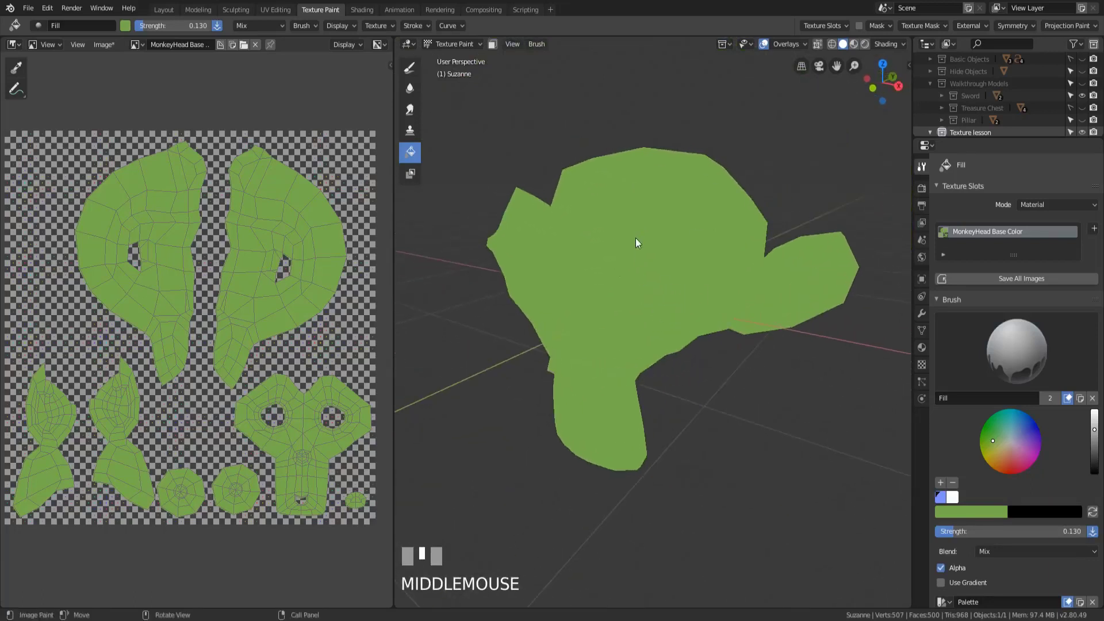
click(109, 45)
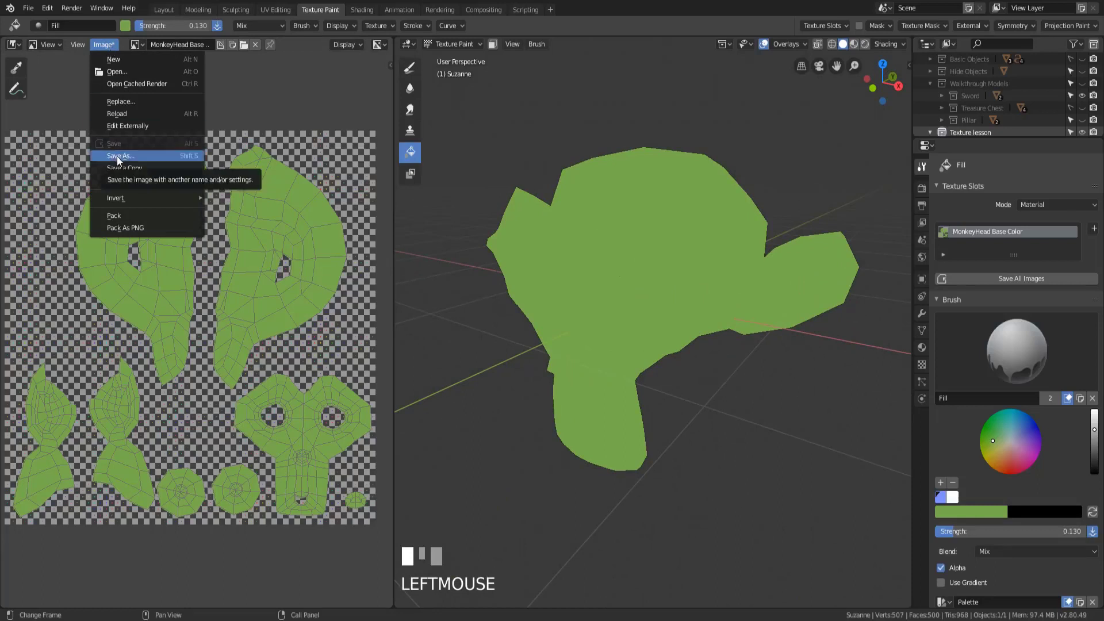
Step: Load a recent .blend file from File > Open Recent, restoring the checker-textured Suzanne
click(57, 7)
mouse_move(41, 49)
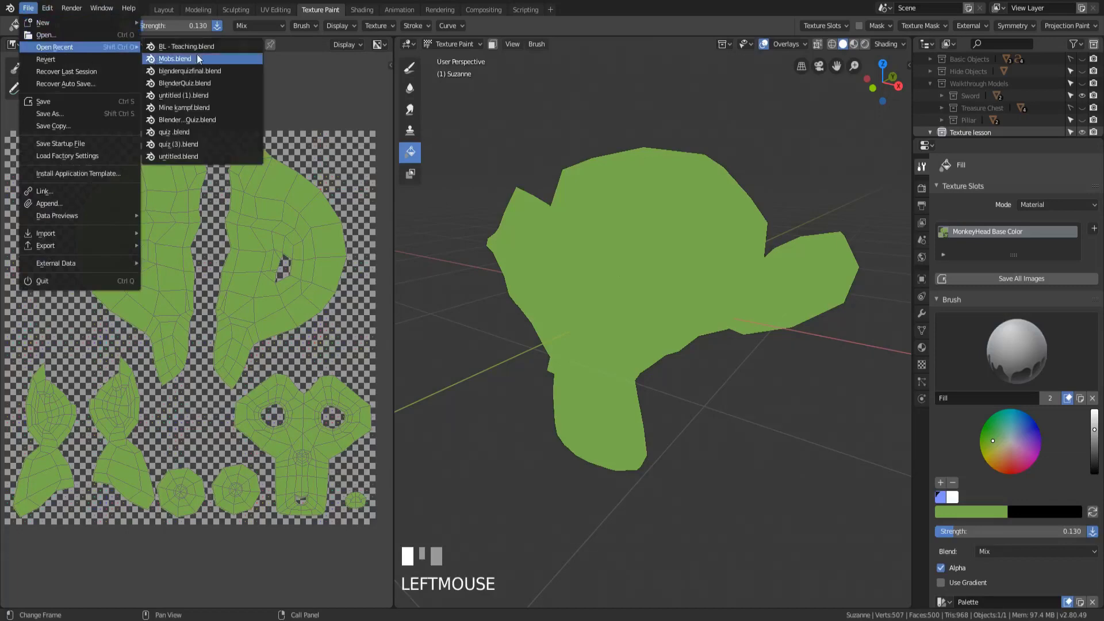
click(213, 56)
middle_drag(591, 292, 746, 309)
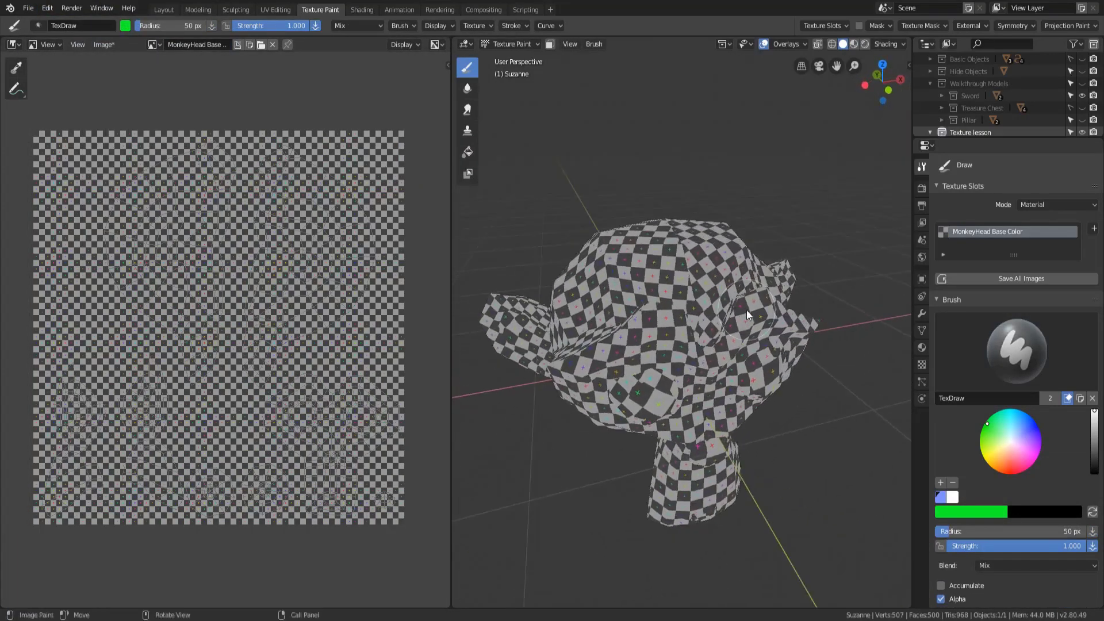